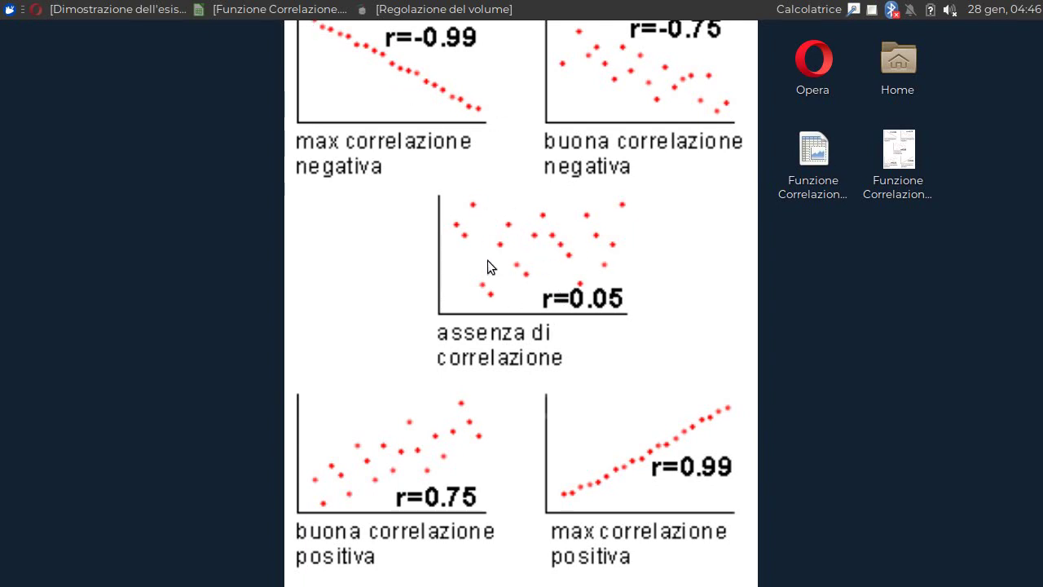
Leave the browser and bring the Funzione Correlazione.ods workbook back up in Calc.
{"action": "left_click", "coordinate": [157, 11]}
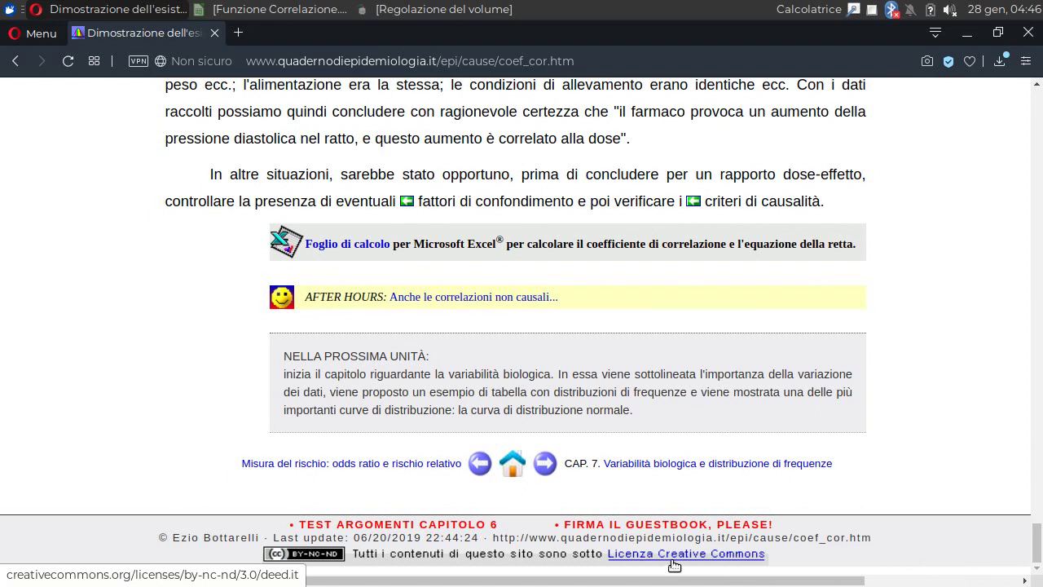
{"action": "left_click", "coordinate": [965, 37]}
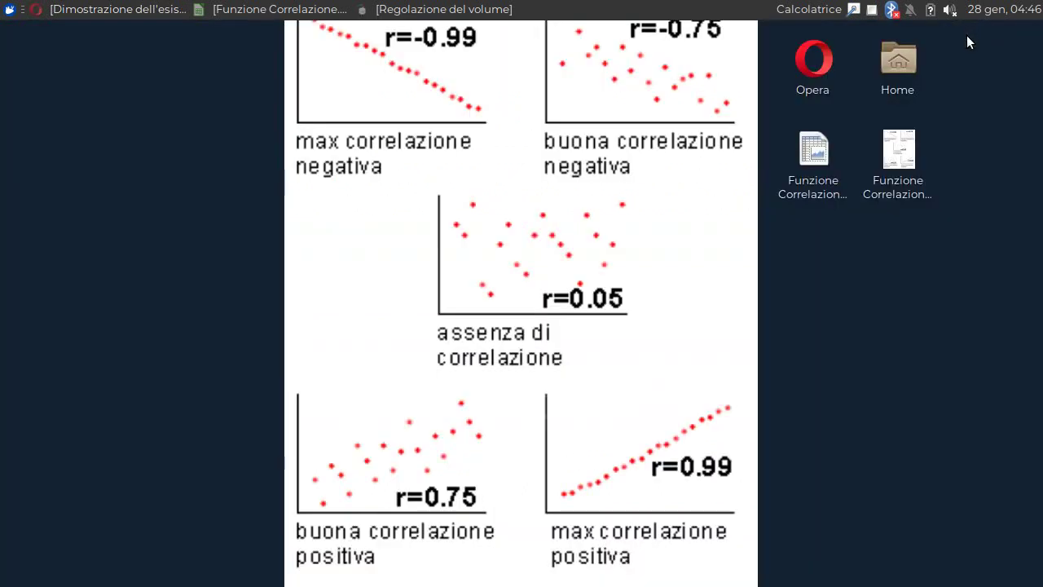
{"action": "left_click", "coordinate": [273, 10]}
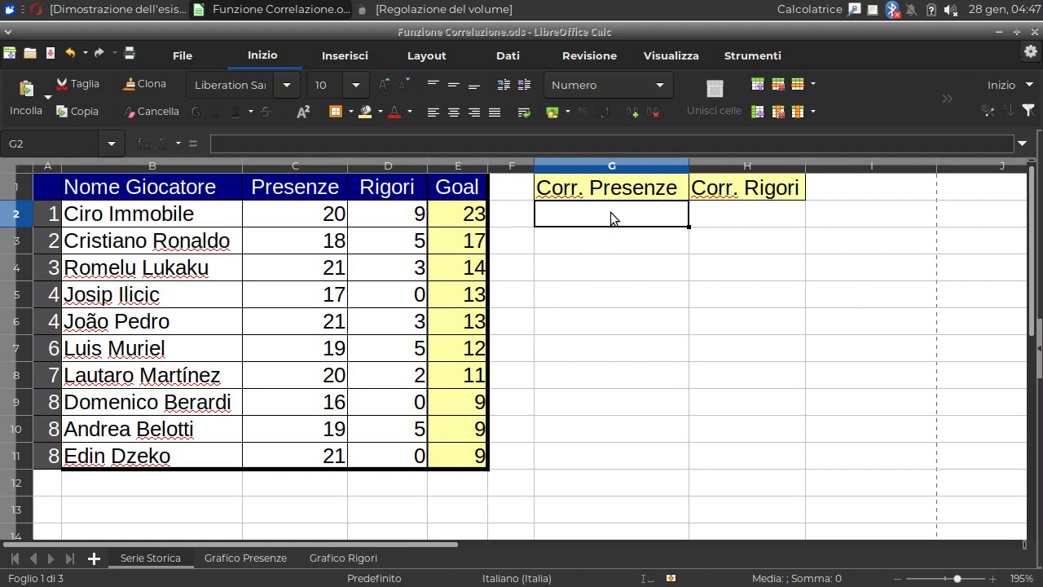
Enter =CORRELAZIONE(C1:C11;E1:E11) in G2 to correlate Presenze with Goal.
{"action": "type", "text": "="}
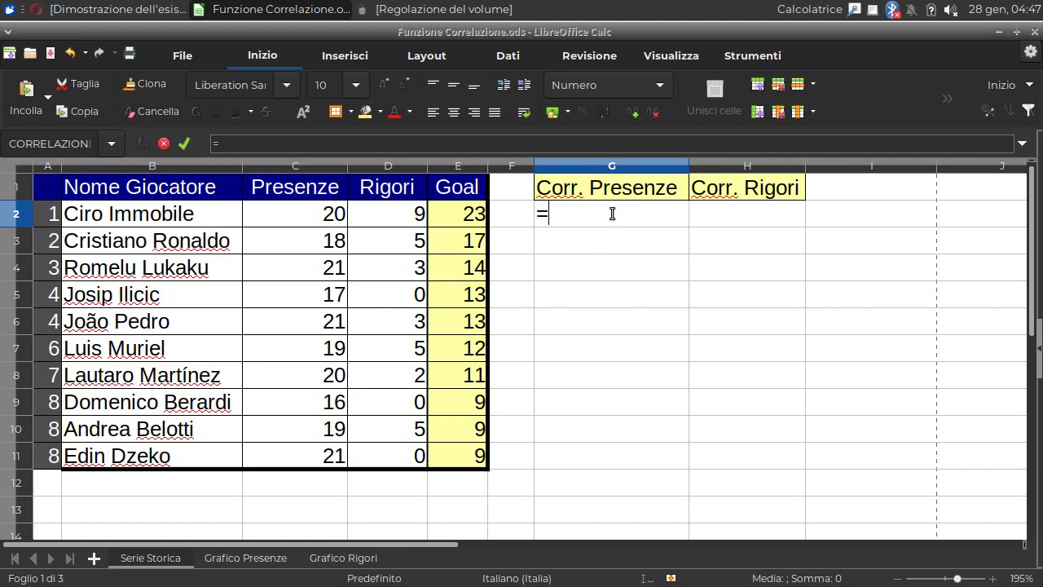
{"action": "type", "text": "corr"}
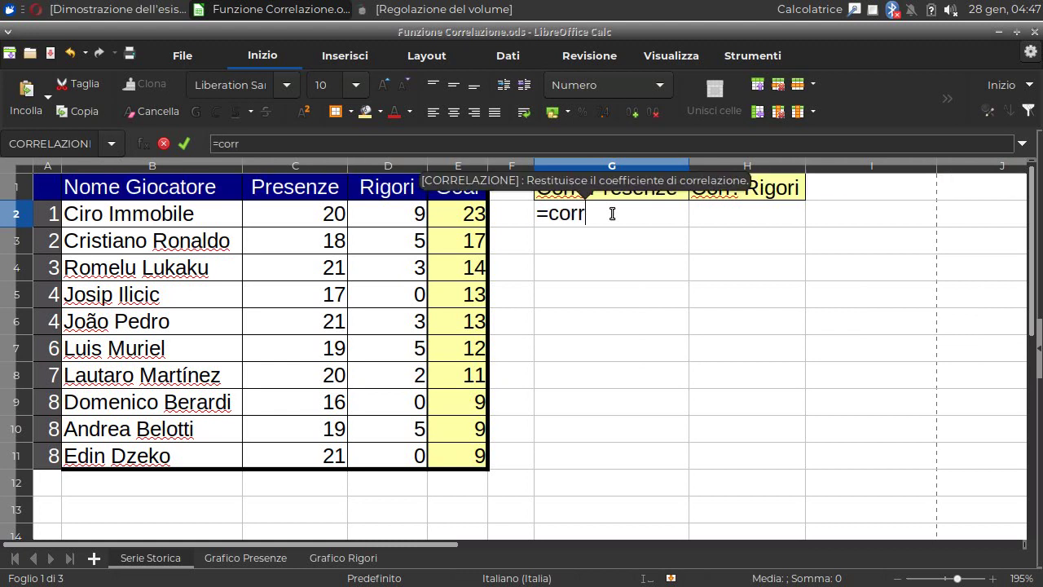
{"action": "type", "text": "e"}
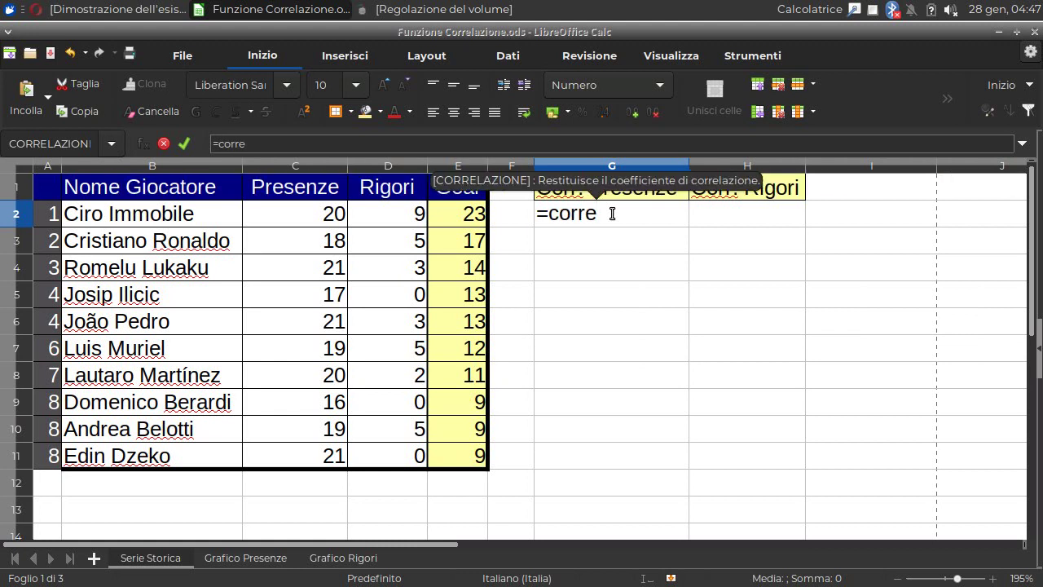
{"action": "key", "text": "Return"}
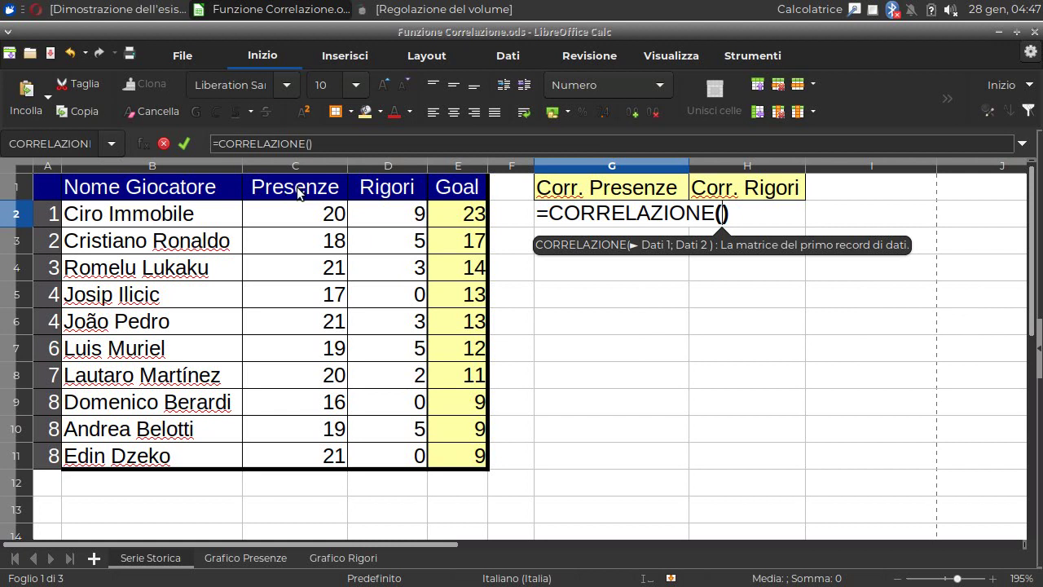
{"action": "left_click_drag", "start_coordinate": [298, 192], "coordinate": [286, 457]}
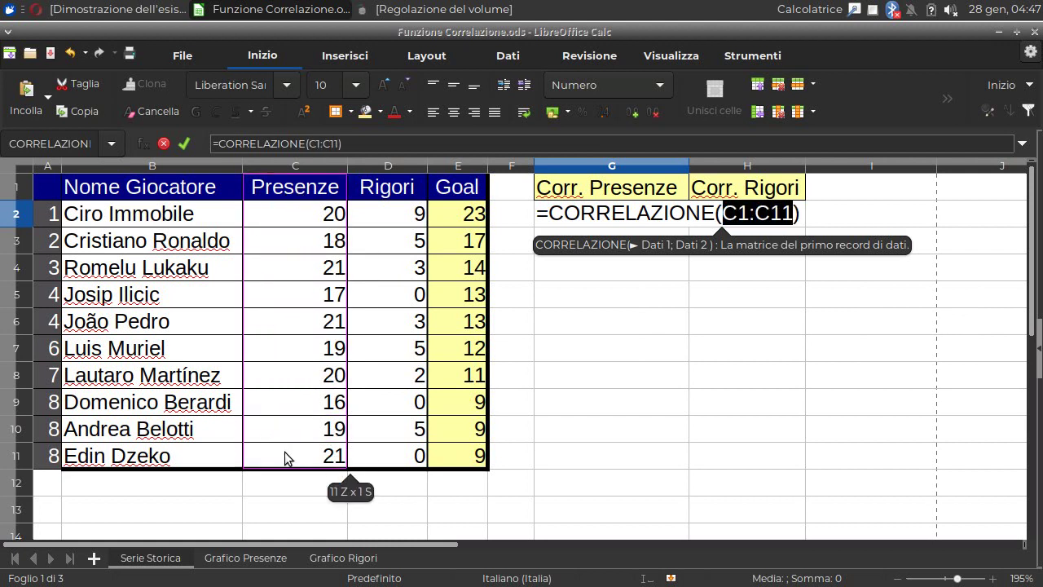
{"action": "type", "text": ";"}
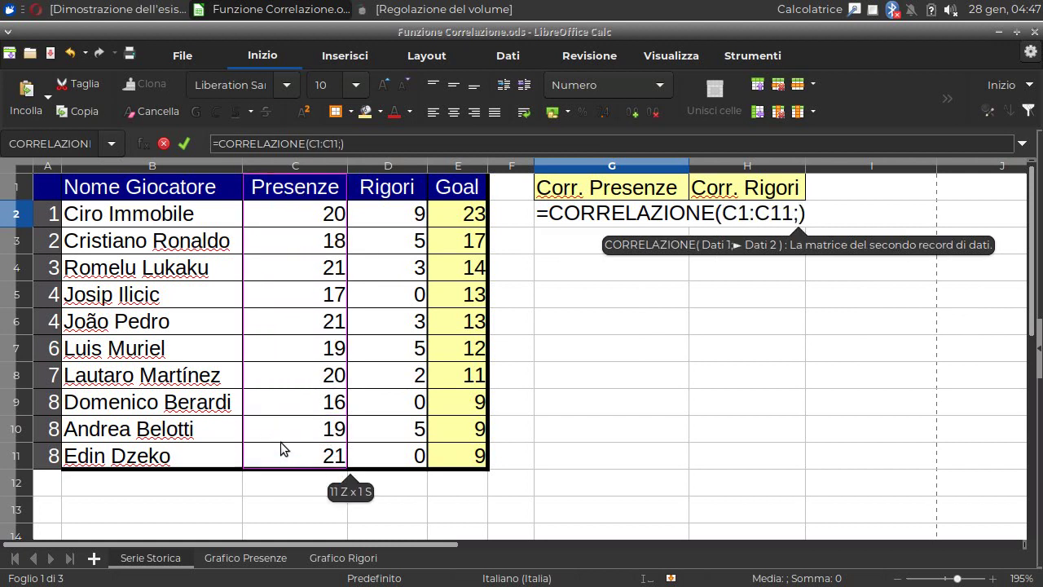
{"action": "left_click", "coordinate": [471, 186]}
{"action": "left_click_drag", "start_coordinate": [471, 186], "coordinate": [456, 429]}
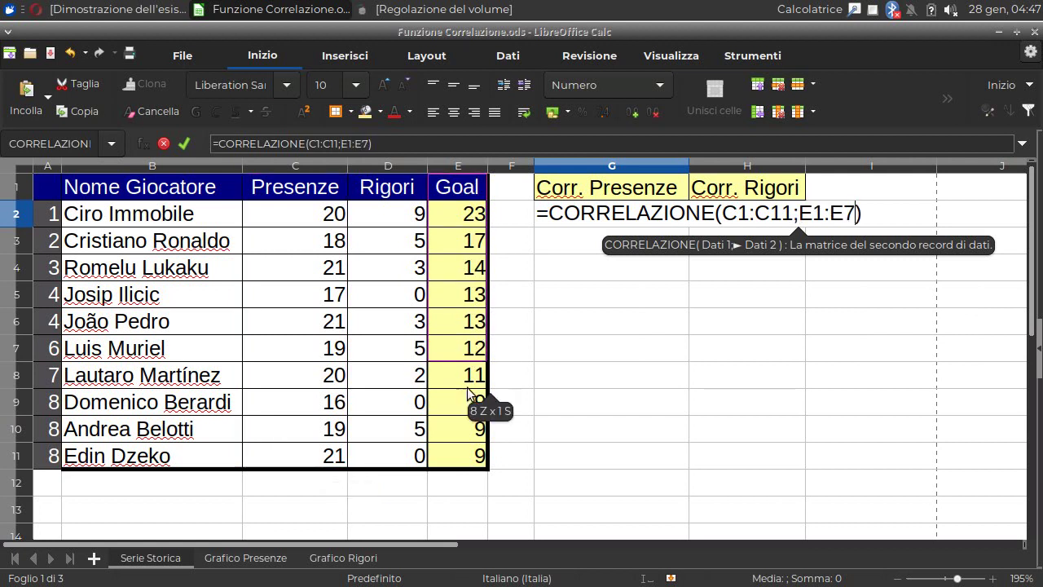
{"action": "key", "text": "Return"}
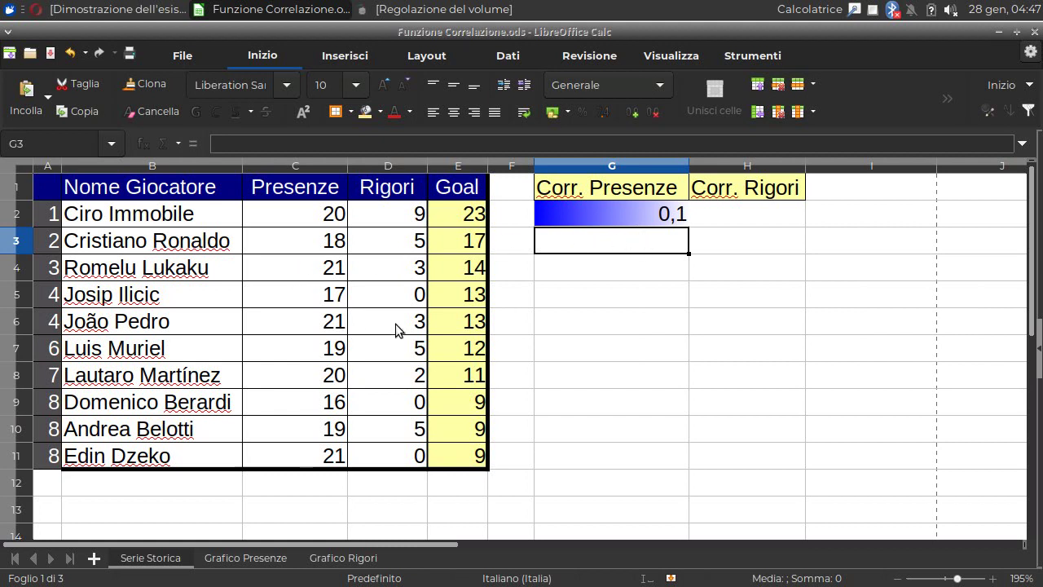
Check the formula behind G2's 0,1 result and reselect that cell.
{"action": "left_click", "coordinate": [655, 222]}
{"action": "left_click", "coordinate": [643, 242]}
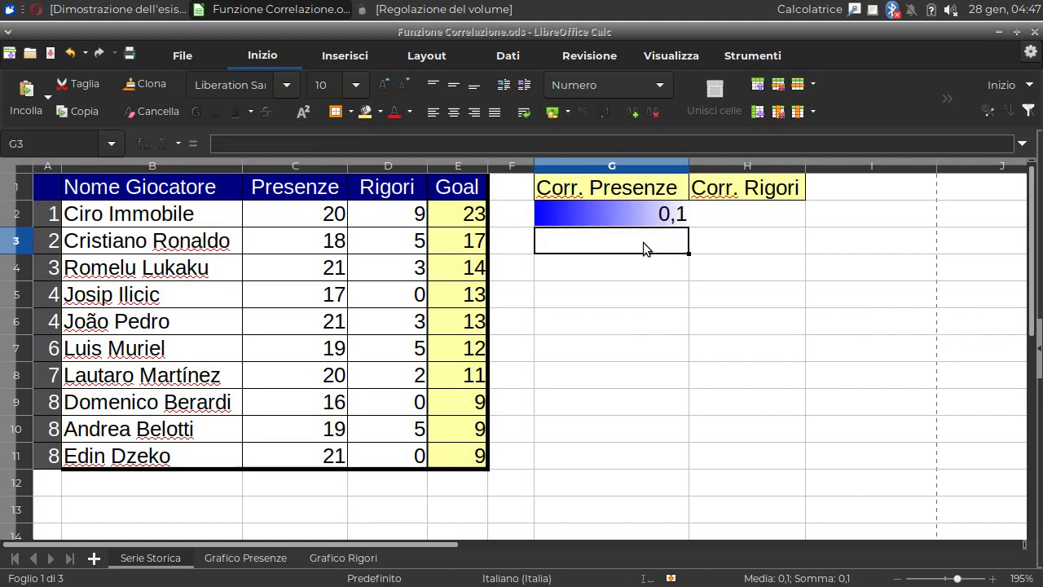
{"action": "left_click", "coordinate": [655, 220]}
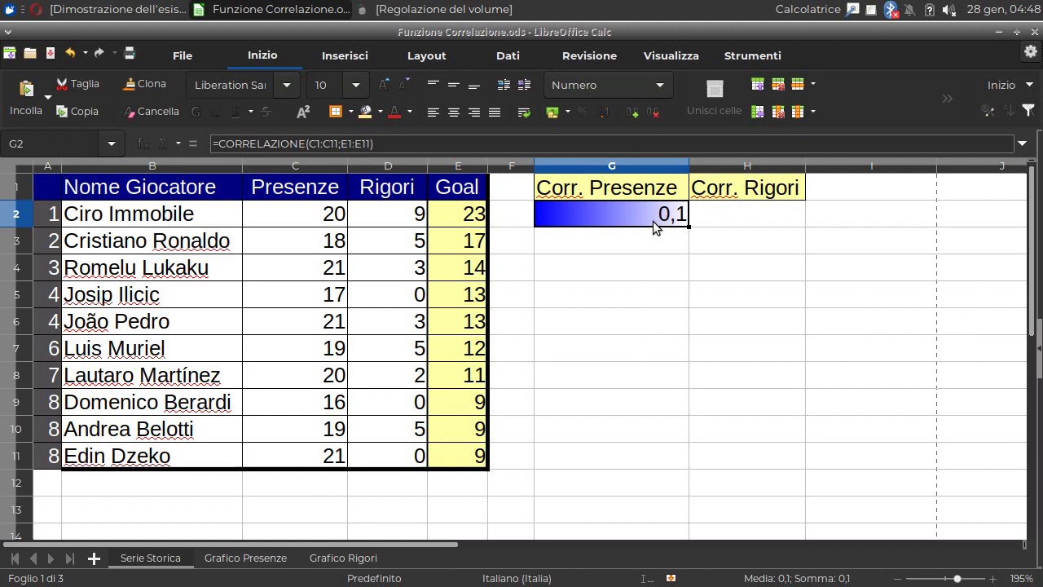
Enter =CORRELAZIONE(D1:D11;E1:E11) in H2 to correlate Rigori with Goal.
{"action": "left_click", "coordinate": [742, 214]}
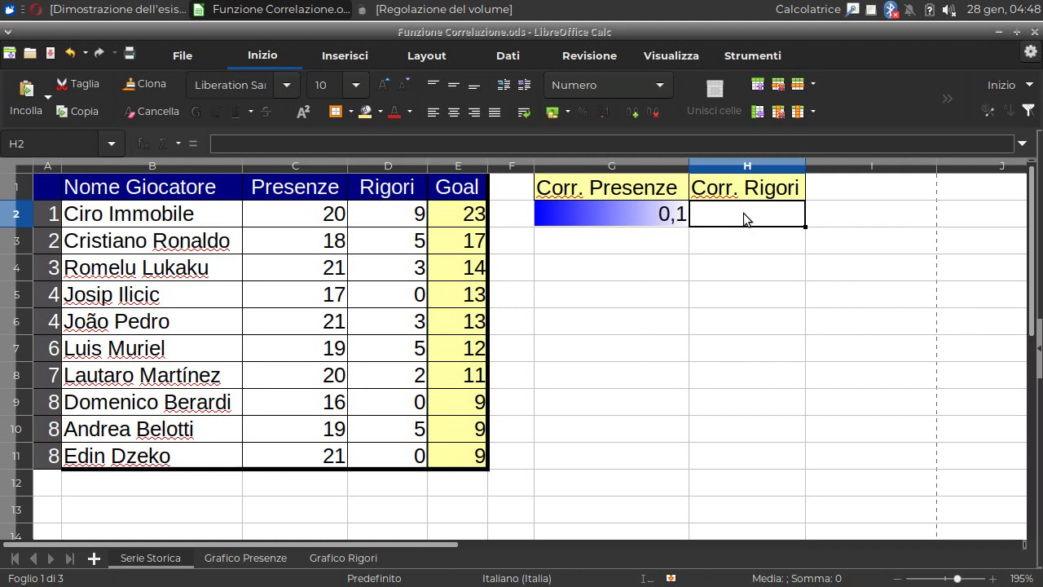
{"action": "type", "text": "="}
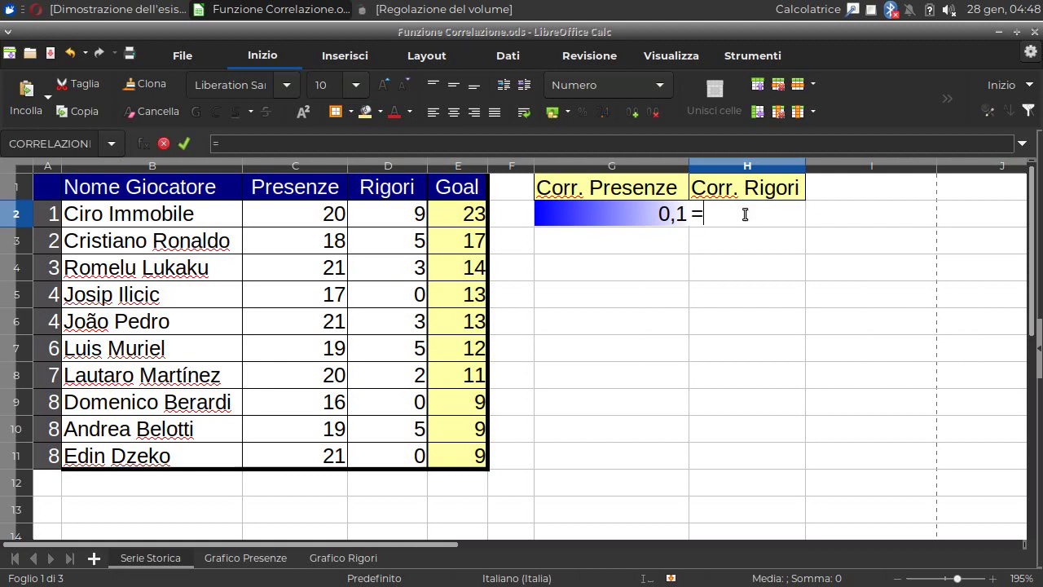
{"action": "type", "text": "corr"}
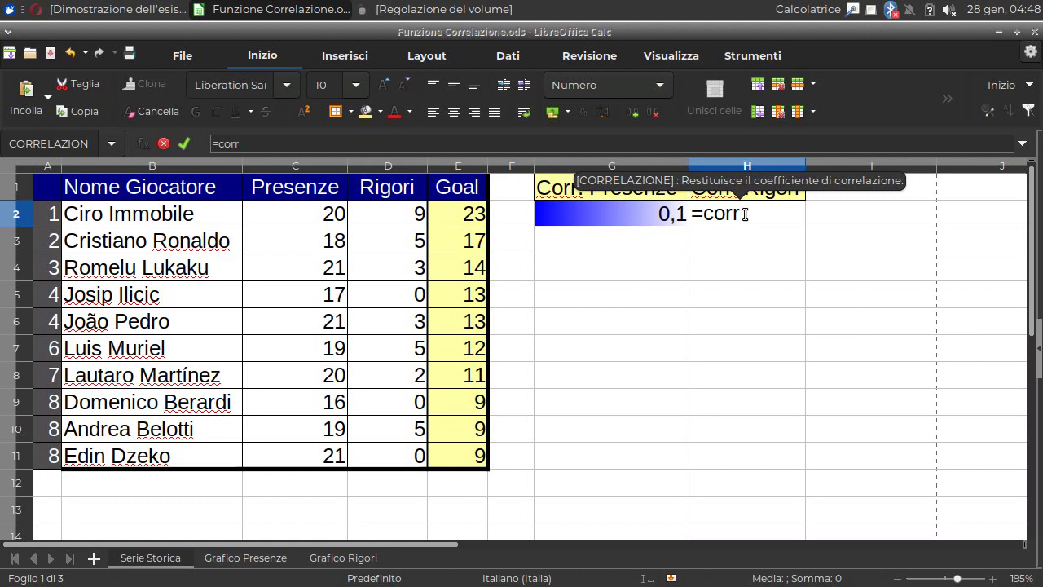
{"action": "key", "text": "Return"}
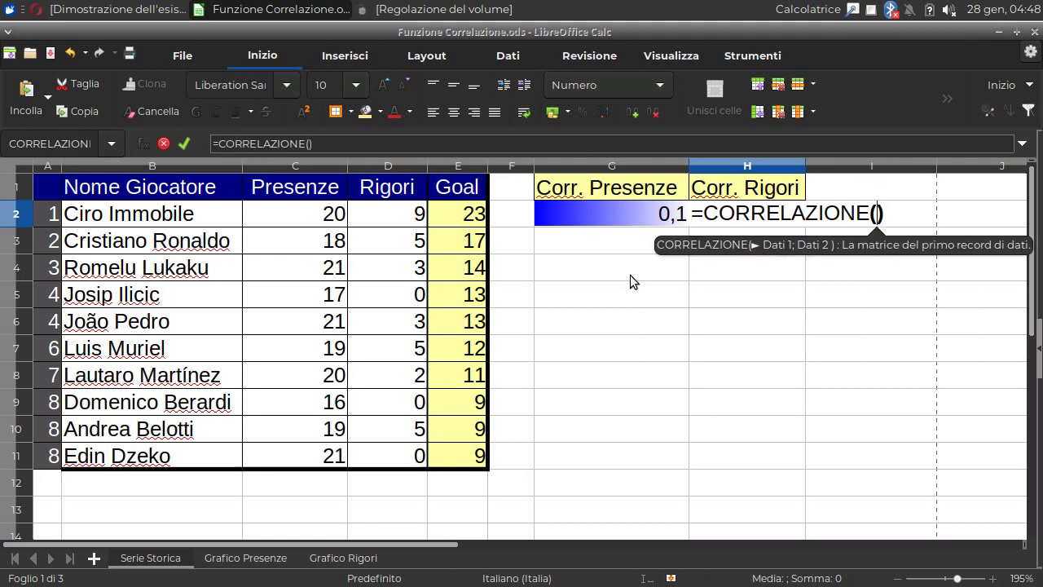
{"action": "left_click", "coordinate": [397, 189]}
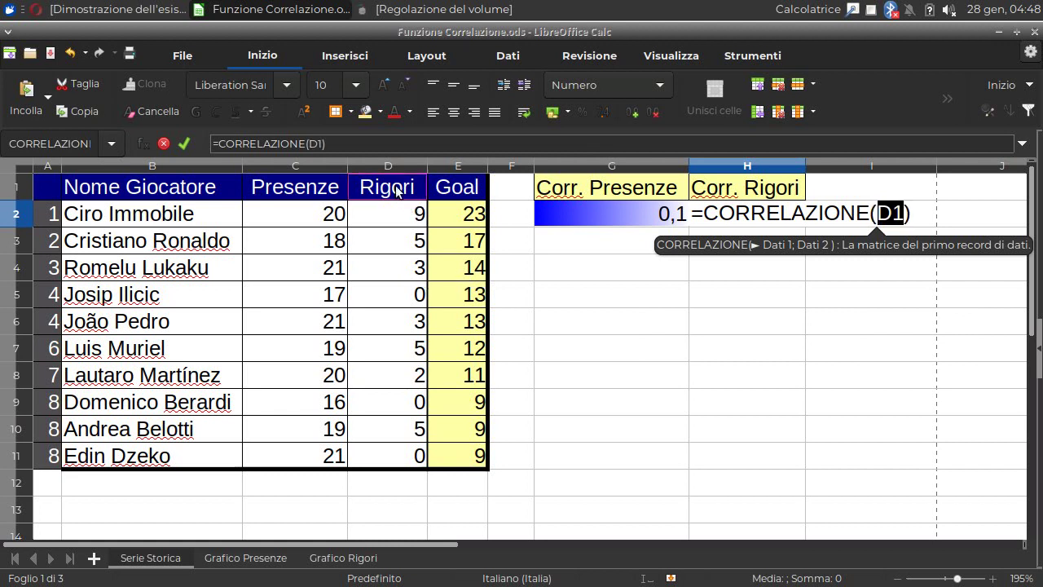
{"action": "left_click_drag", "start_coordinate": [397, 190], "coordinate": [410, 454]}
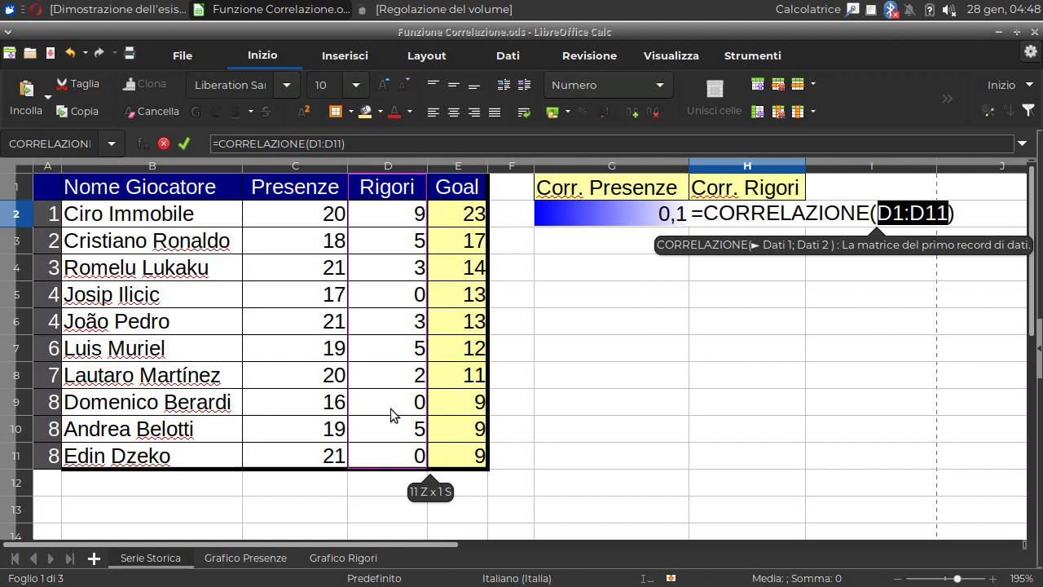
{"action": "type", "text": ";"}
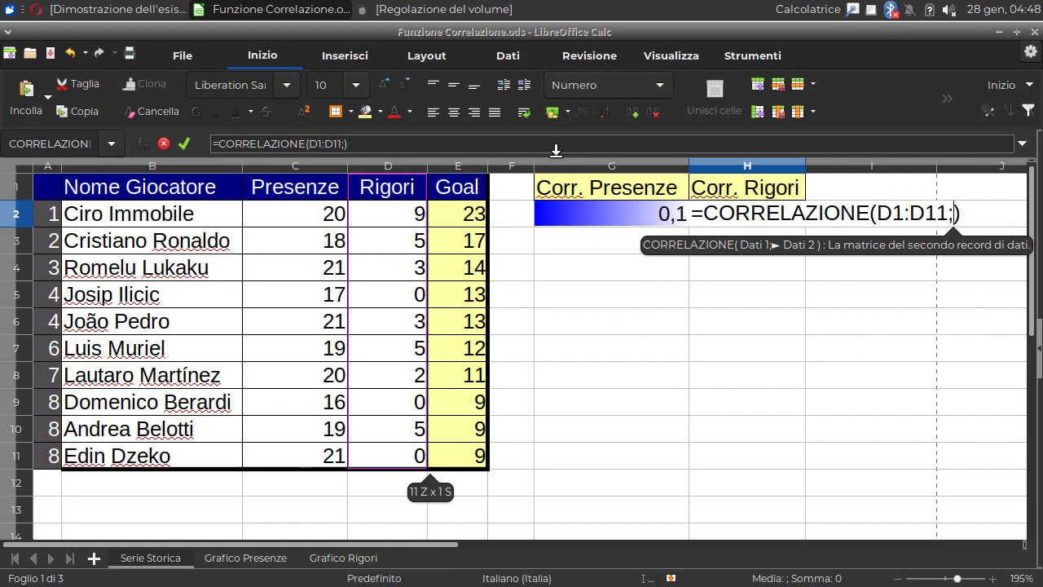
{"action": "left_click_drag", "start_coordinate": [465, 187], "coordinate": [466, 448]}
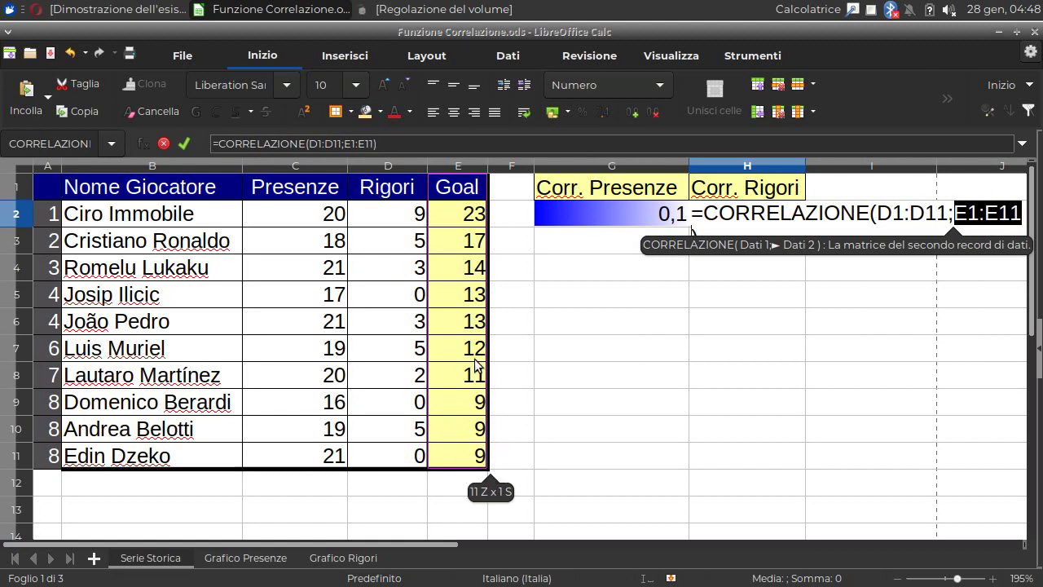
{"action": "key", "text": "Return"}
Compare H2's 0,7 formula with the Presenze correlation formula in G2.
{"action": "left_click", "coordinate": [747, 267]}
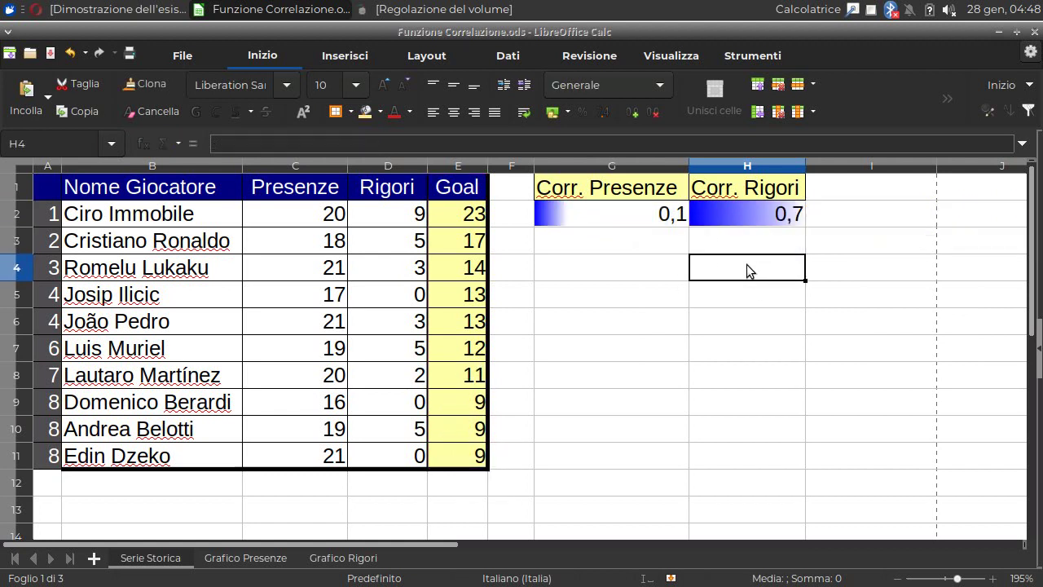
{"action": "left_click", "coordinate": [755, 219]}
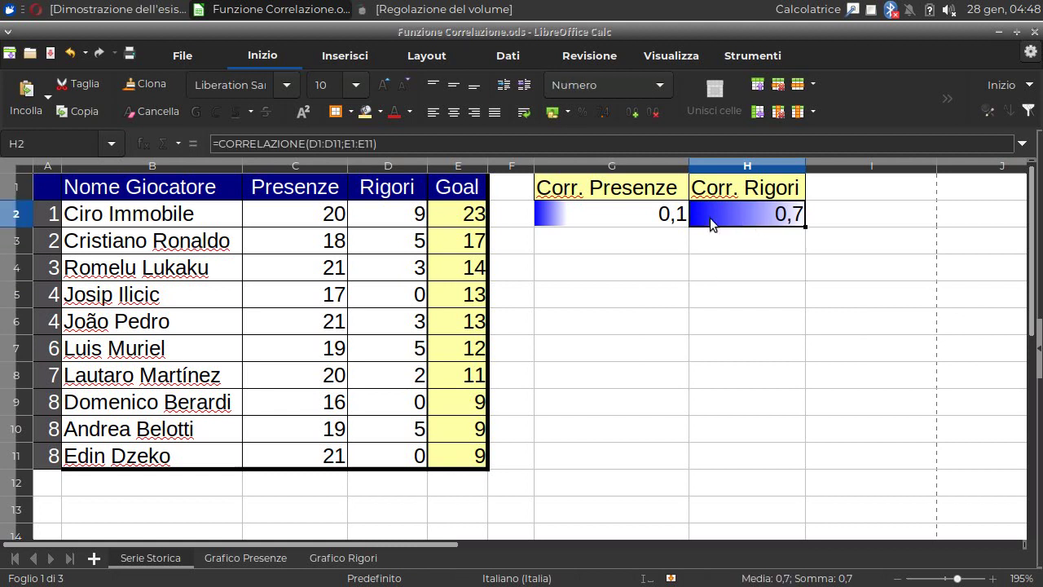
{"action": "left_click", "coordinate": [626, 215]}
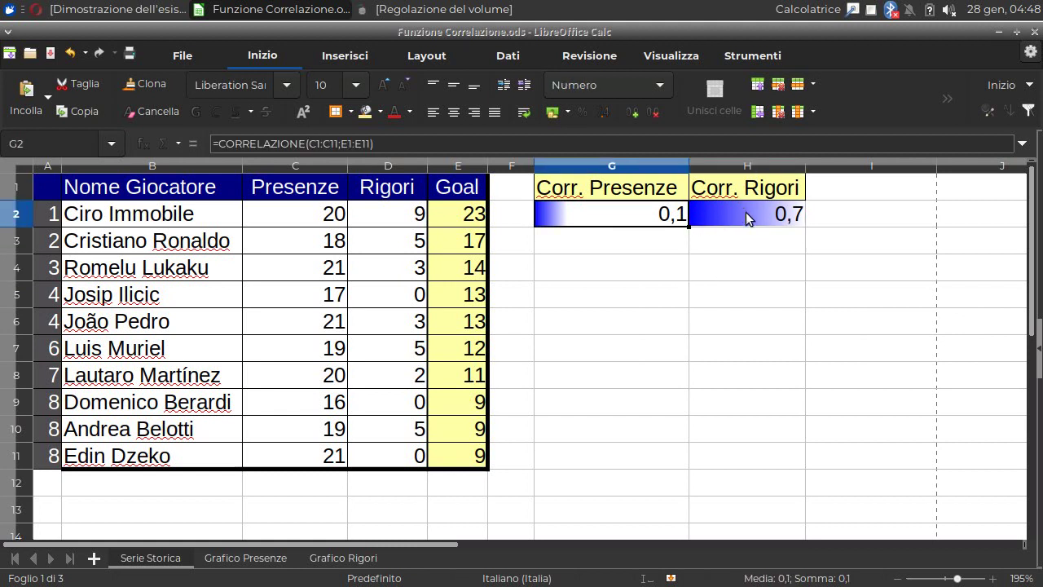
{"action": "left_click", "coordinate": [745, 211]}
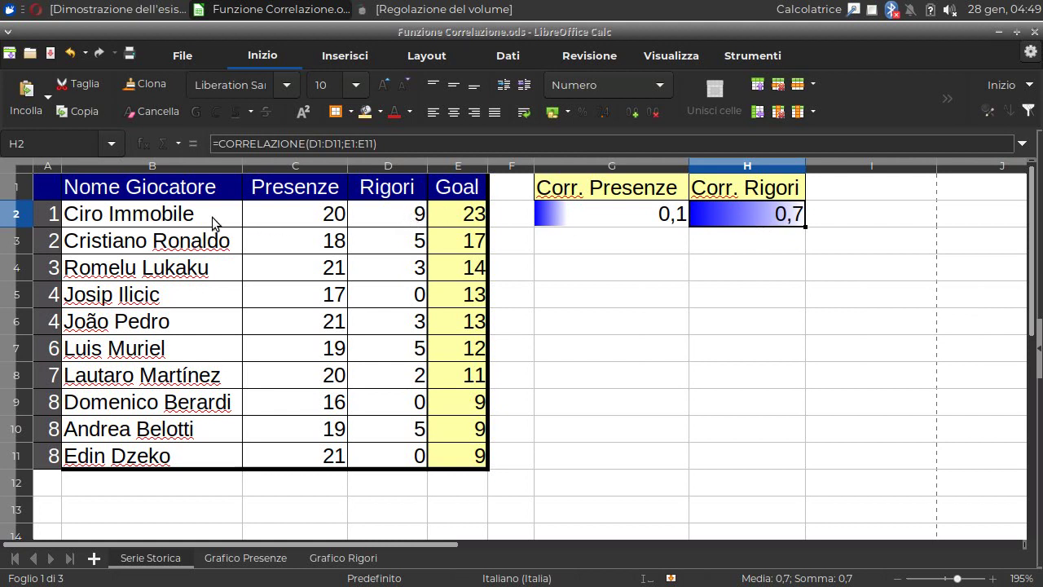
{"action": "left_click", "coordinate": [404, 215]}
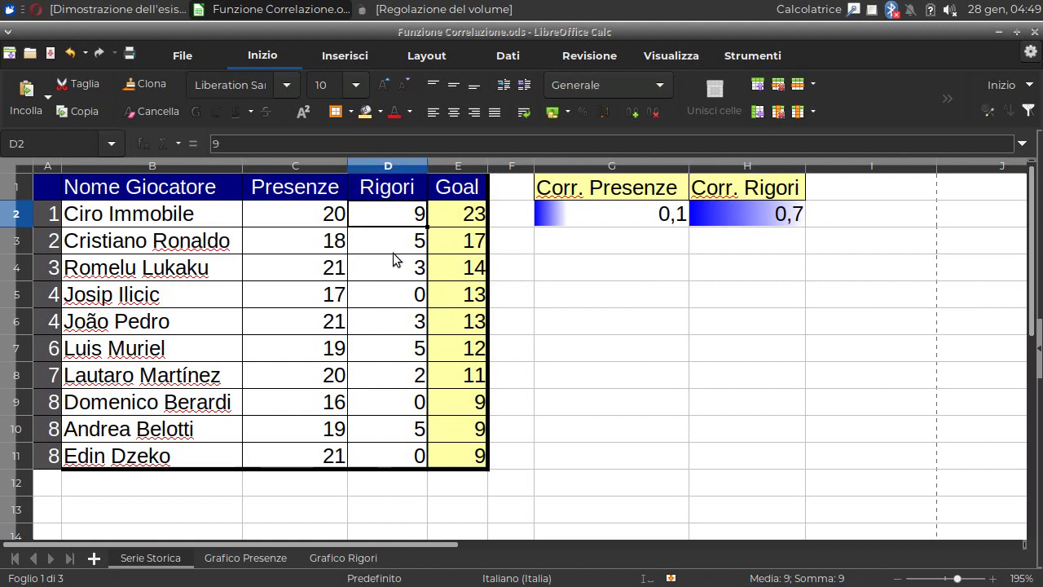
{"action": "left_click", "coordinate": [636, 220]}
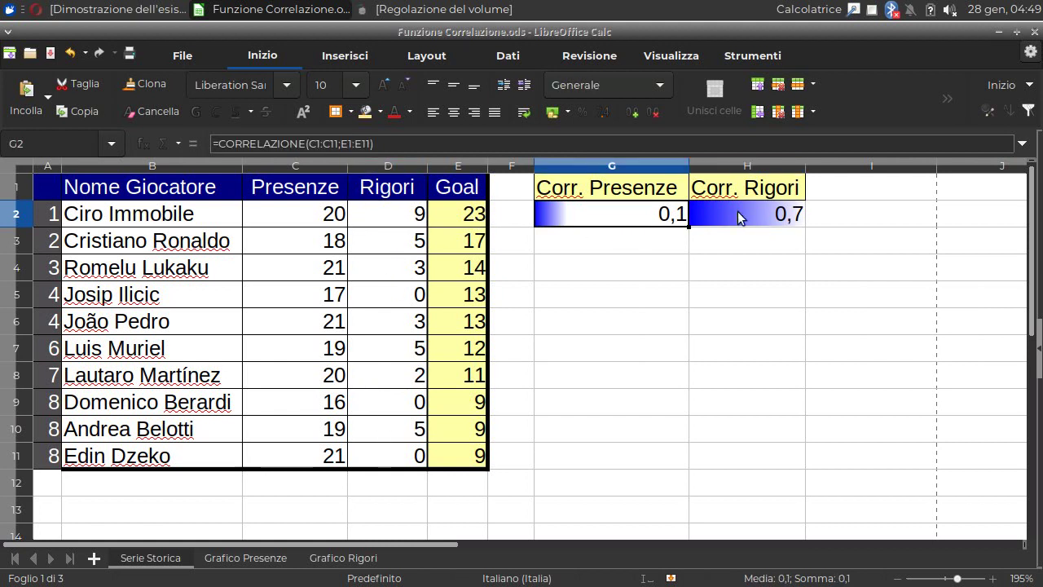
{"action": "left_click", "coordinate": [737, 211]}
{"action": "left_click", "coordinate": [627, 208]}
Select the Presenze and Goal data A1:B11 on the Grafico Presenze sheet.
{"action": "left_click", "coordinate": [251, 559]}
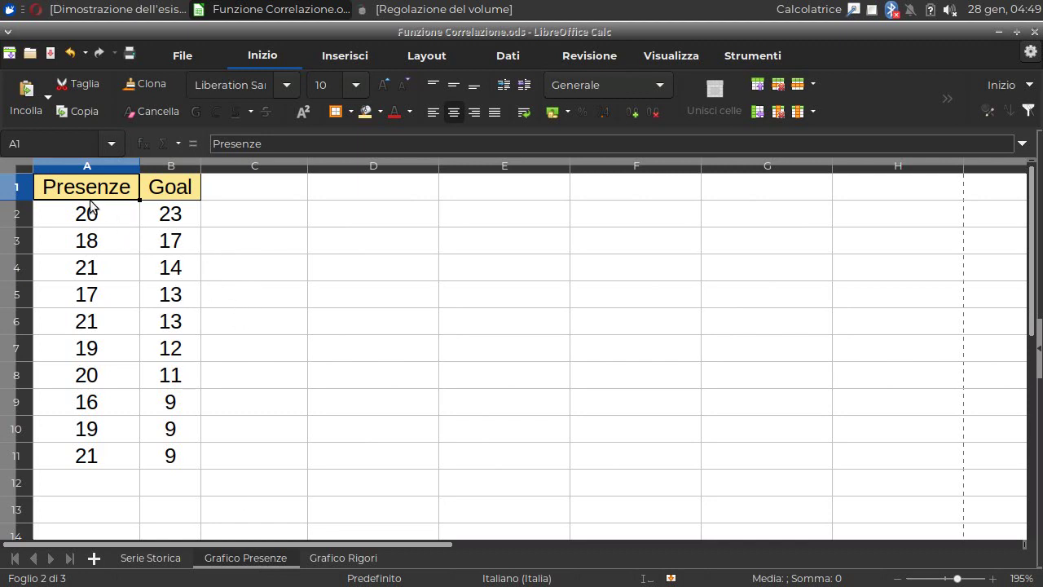
{"action": "mouse_move", "coordinate": [49, 187]}
{"action": "left_mouse_down"}
{"action": "mouse_move", "coordinate": [137, 301]}
{"action": "mouse_move", "coordinate": [171, 458]}
{"action": "left_mouse_up"}
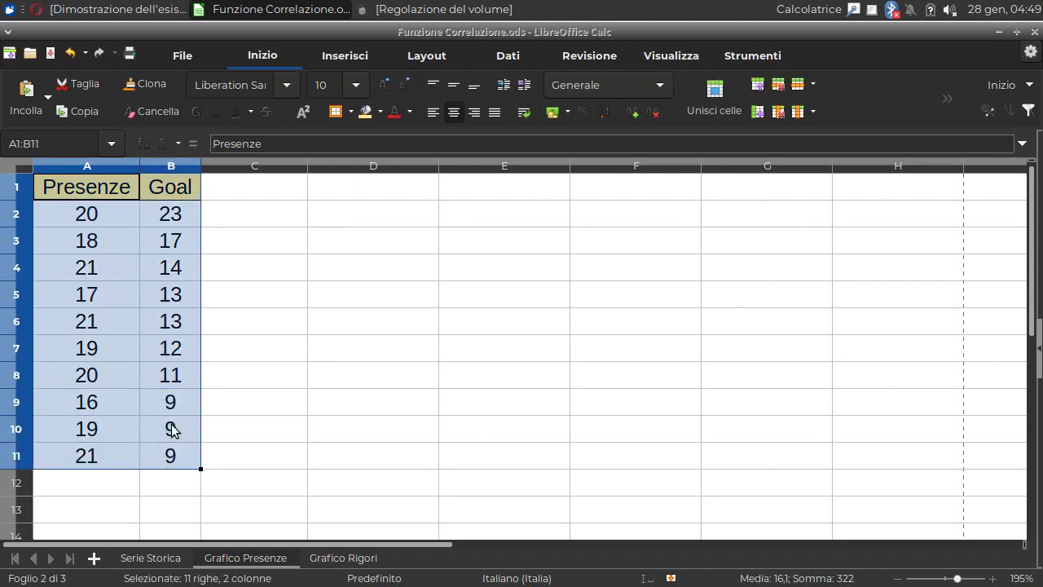
Insert an XY (Dispersione) chart of Goal against Presenze through the chart wizard.
{"action": "left_click", "coordinate": [338, 52]}
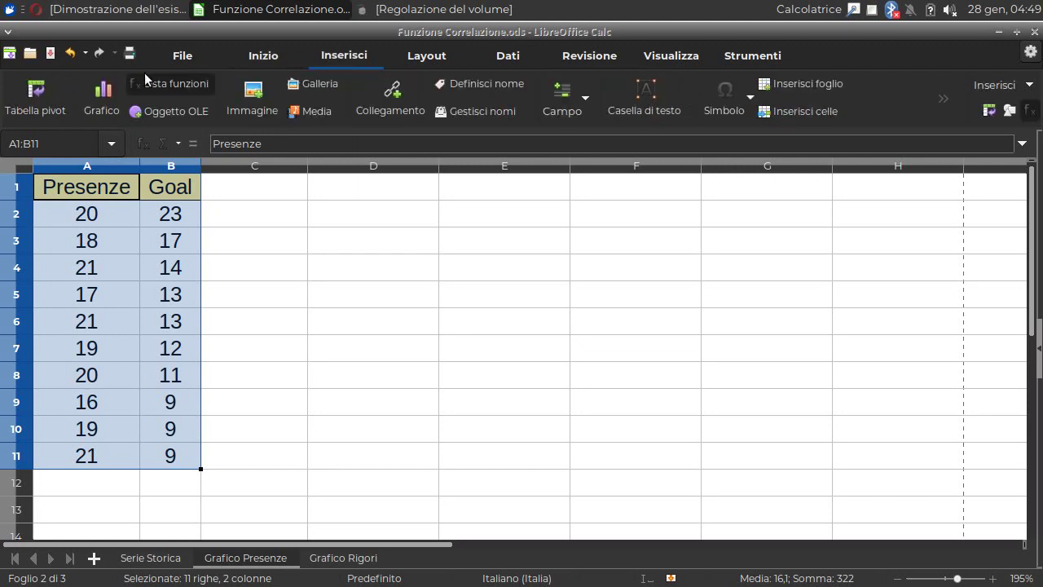
{"action": "left_click", "coordinate": [103, 93]}
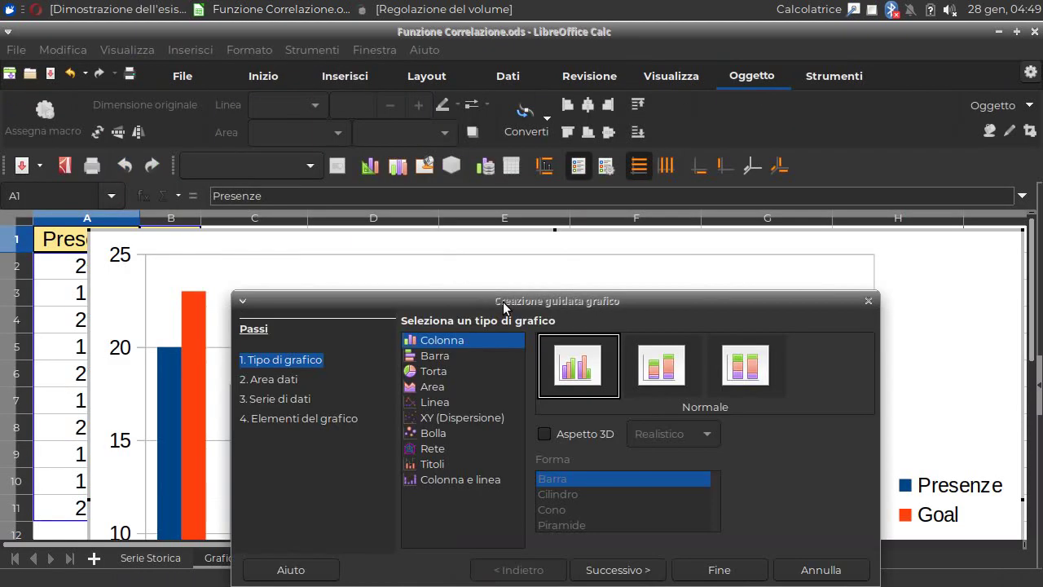
{"action": "left_click_drag", "start_coordinate": [502, 302], "coordinate": [507, 106]}
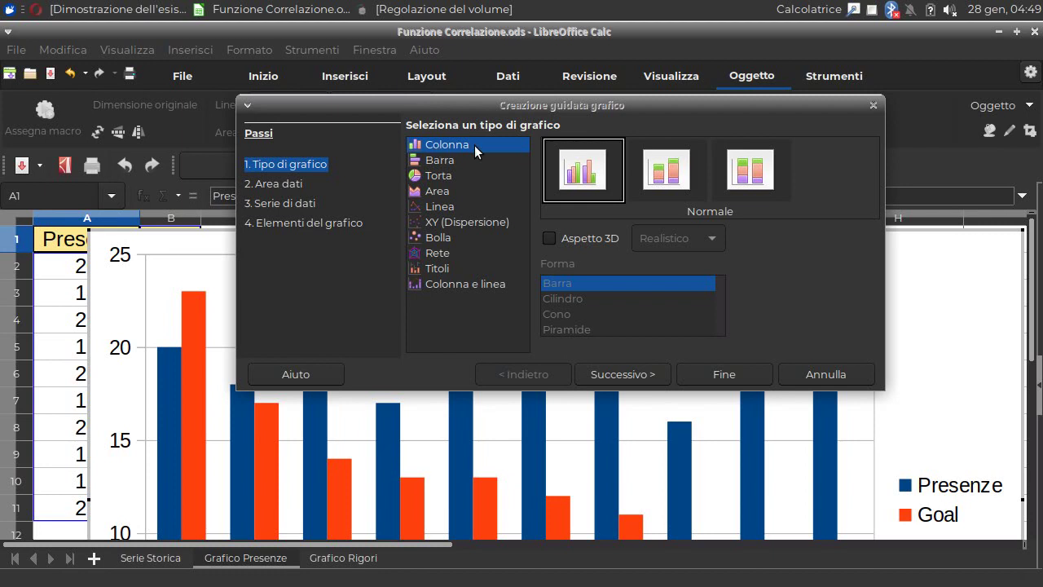
{"action": "left_click", "coordinate": [436, 229]}
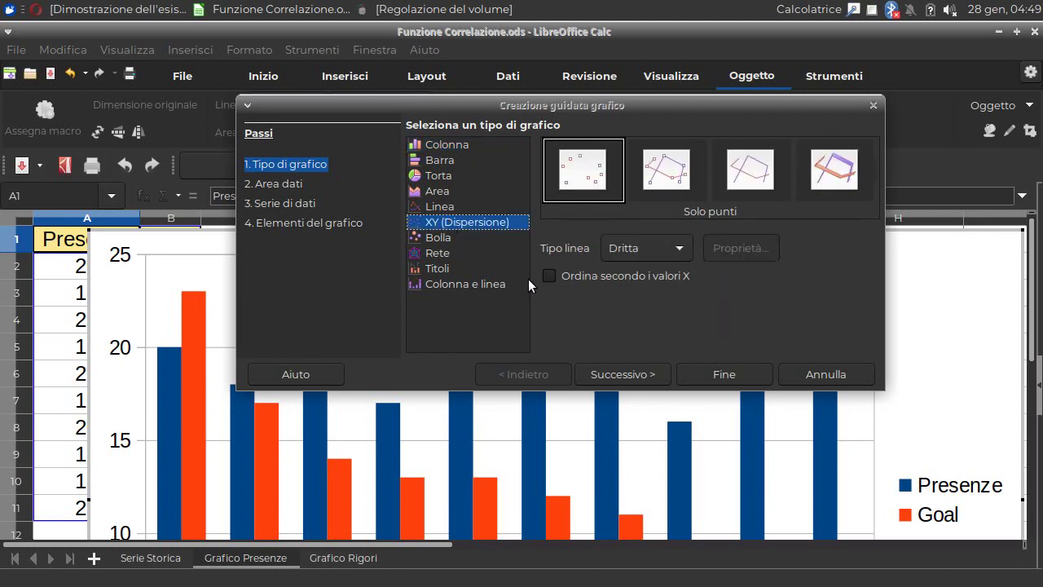
{"action": "left_click", "coordinate": [617, 375]}
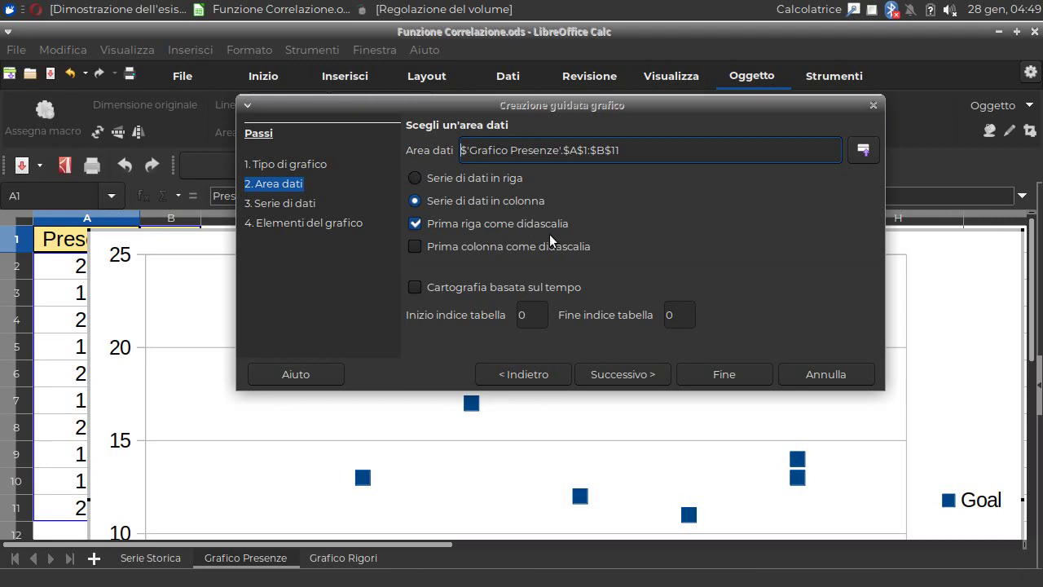
{"action": "left_click", "coordinate": [624, 374]}
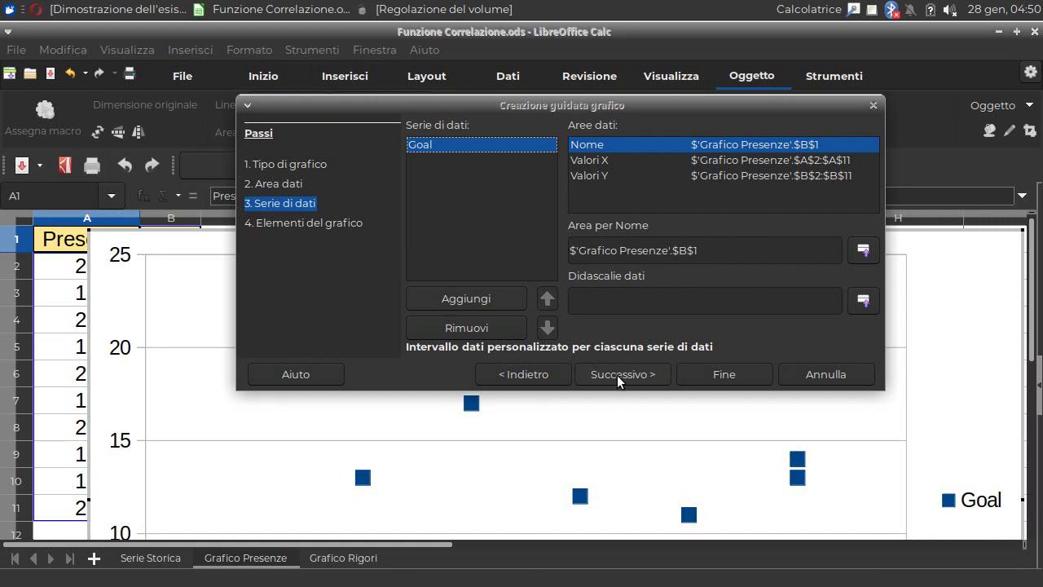
{"action": "left_click", "coordinate": [618, 374]}
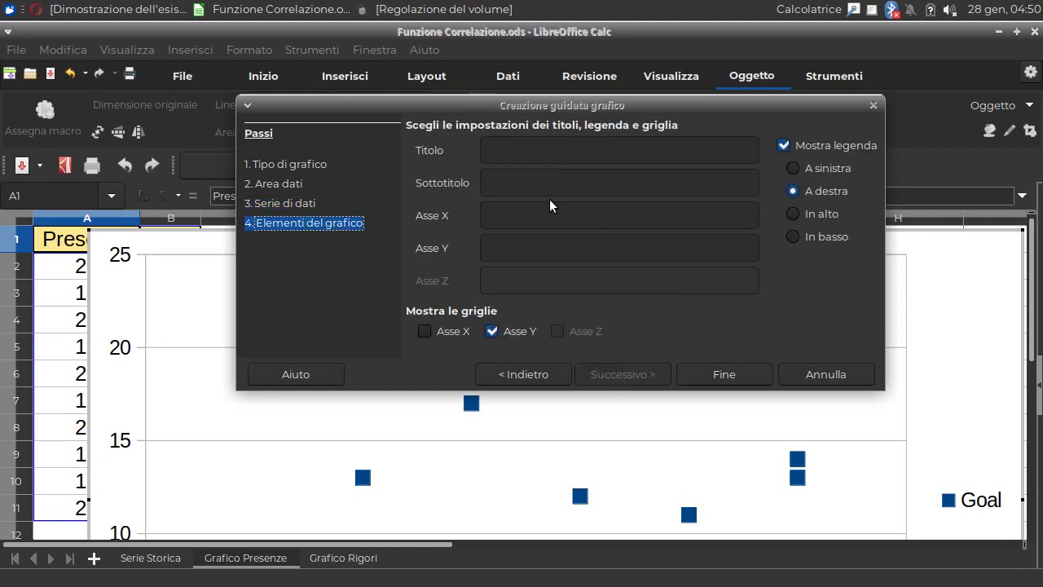
{"action": "left_click", "coordinate": [725, 375]}
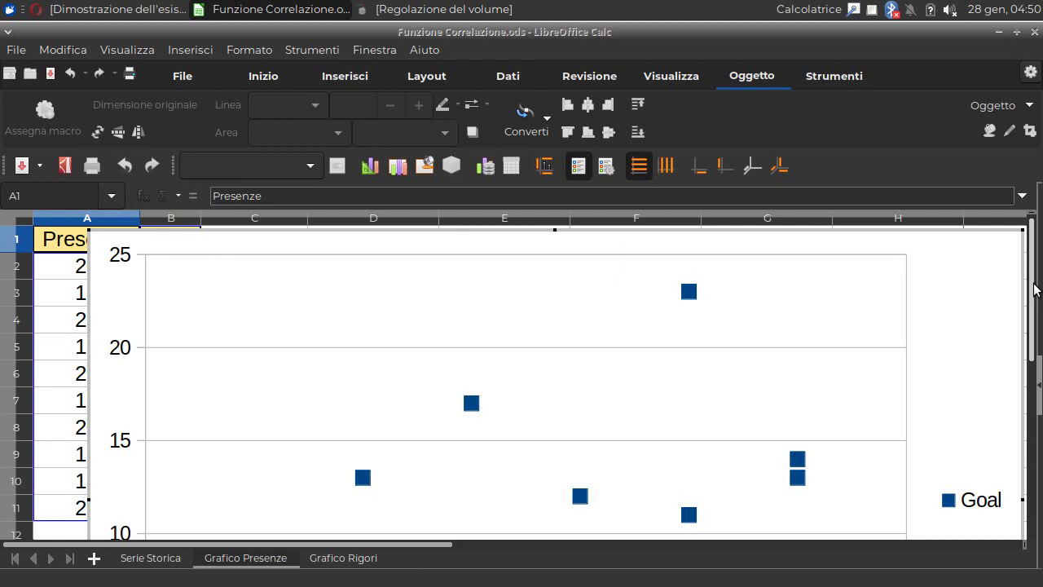
{"action": "mouse_move", "coordinate": [1034, 289]}
{"action": "left_mouse_down"}
{"action": "mouse_move", "coordinate": [1033, 393]}
{"action": "mouse_move", "coordinate": [1039, 334]}
{"action": "left_mouse_up"}
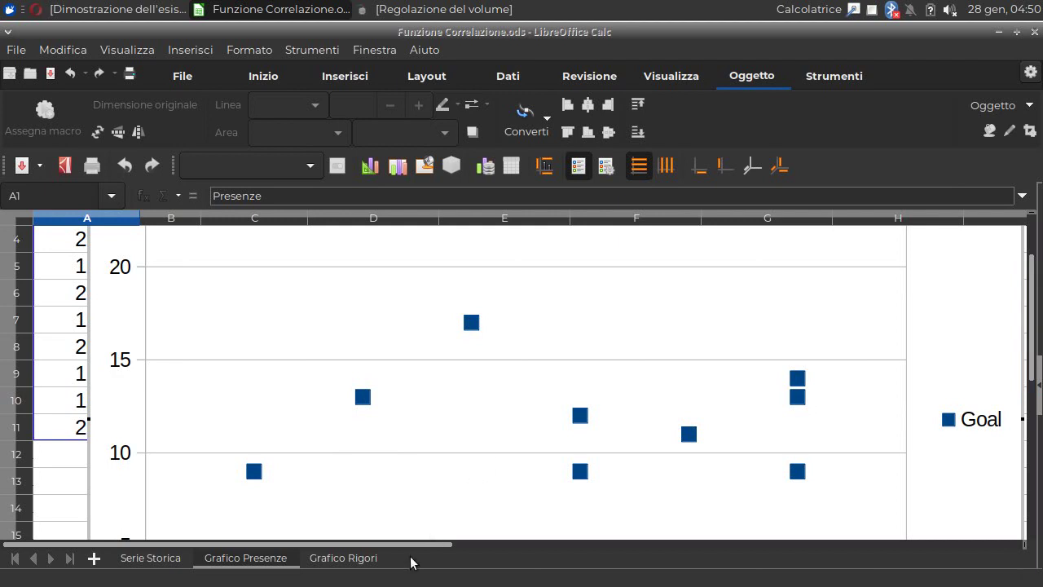
On Grafico Rigori, chart A1:B11 as an XY (Dispersione) scatter of Goal against Rigori.
{"action": "left_click", "coordinate": [343, 560]}
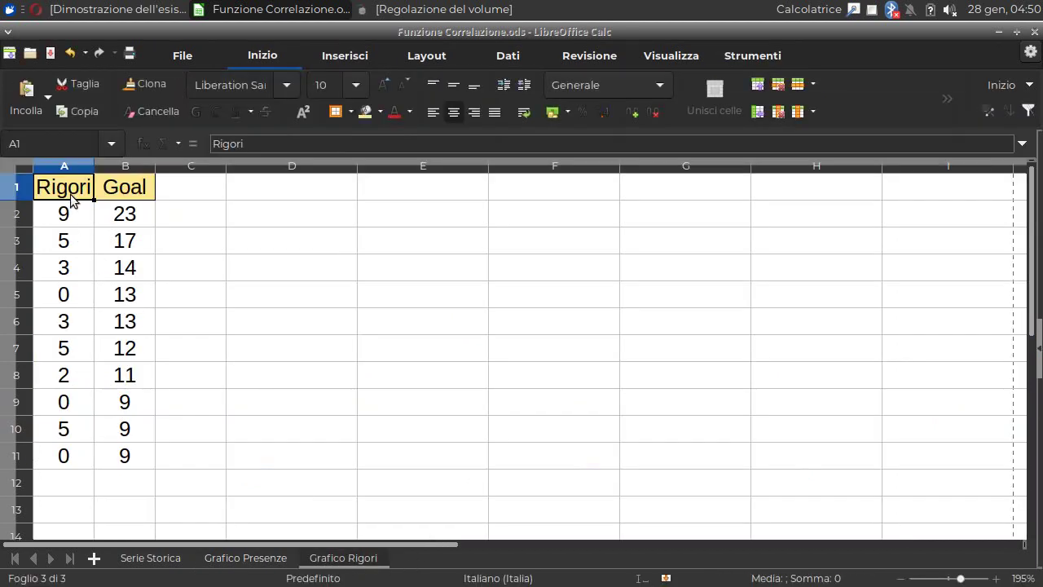
{"action": "mouse_move", "coordinate": [71, 188]}
{"action": "left_mouse_down"}
{"action": "mouse_move", "coordinate": [118, 381]}
{"action": "mouse_move", "coordinate": [124, 458]}
{"action": "left_mouse_up"}
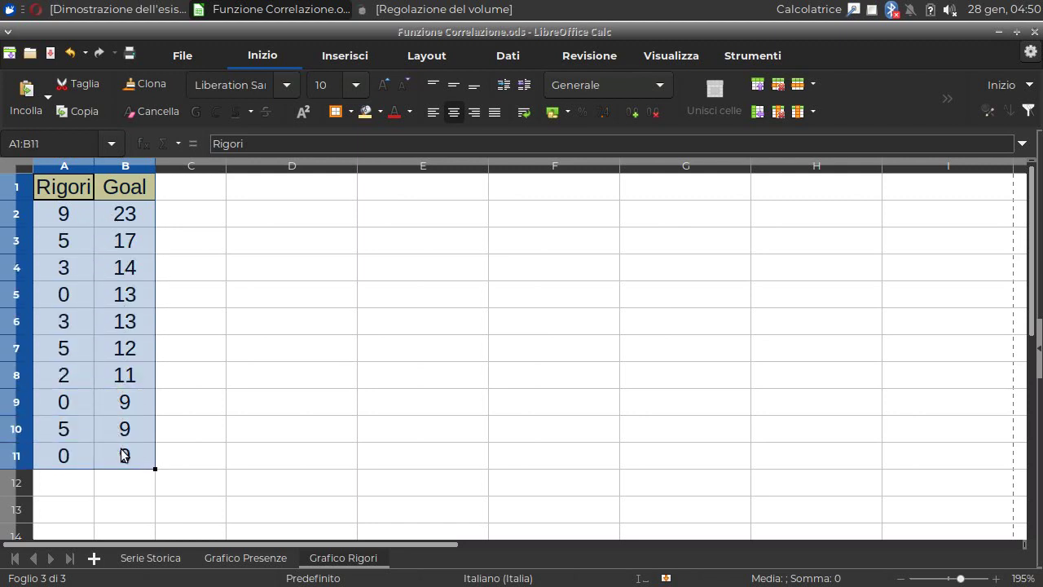
{"action": "left_click", "coordinate": [345, 55]}
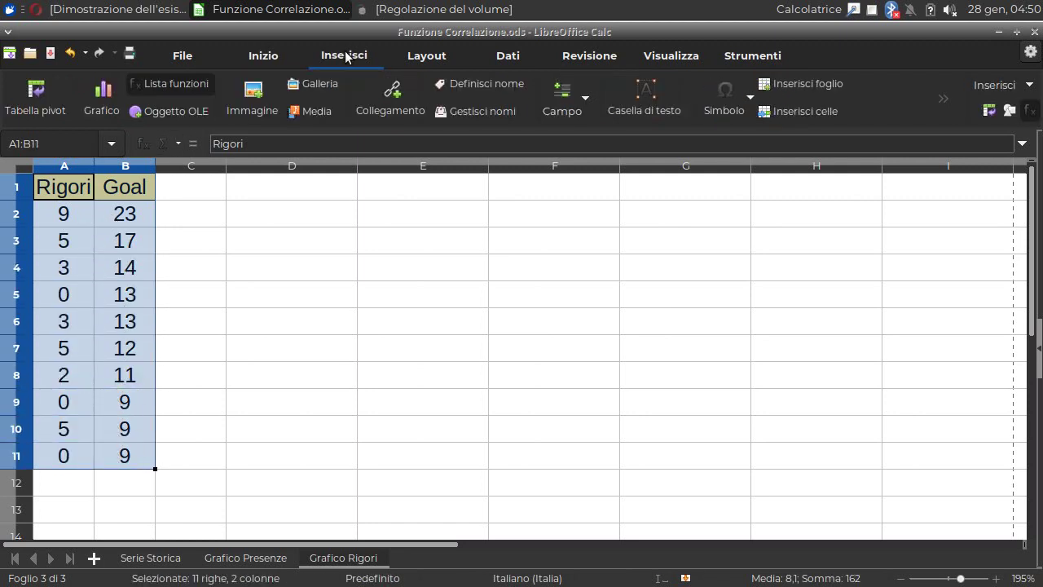
{"action": "left_click", "coordinate": [114, 114]}
{"action": "mouse_move", "coordinate": [487, 305]}
{"action": "left_mouse_down"}
{"action": "mouse_move", "coordinate": [470, 111]}
{"action": "mouse_move", "coordinate": [475, 123]}
{"action": "left_mouse_up"}
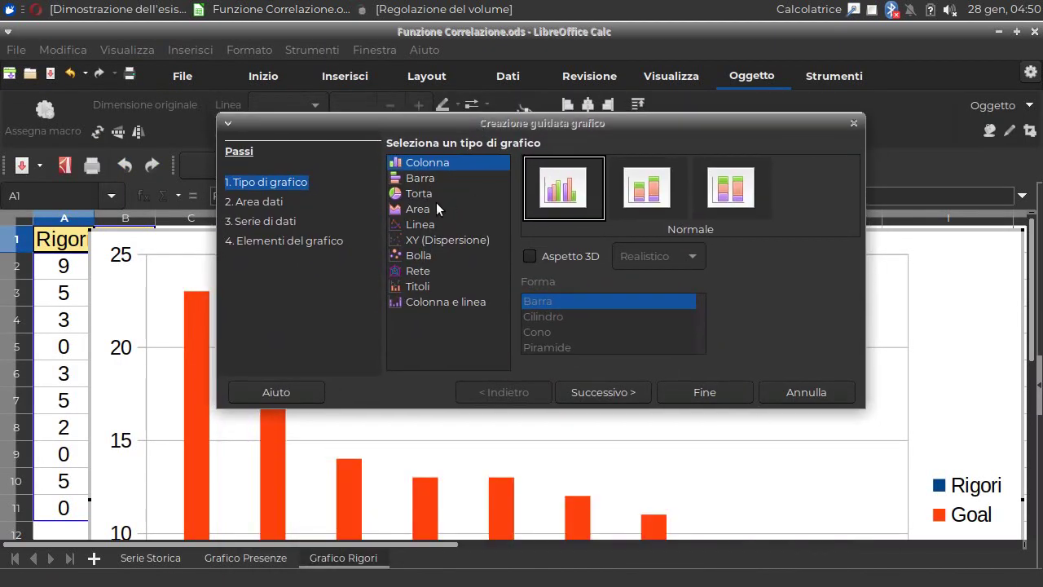
{"action": "left_click", "coordinate": [418, 244]}
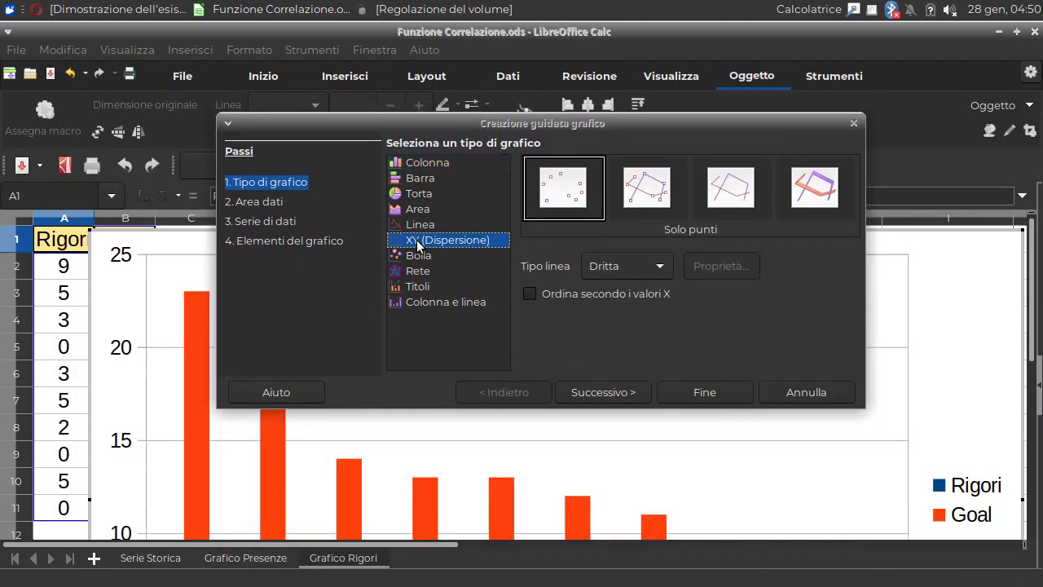
{"action": "left_click", "coordinate": [597, 392]}
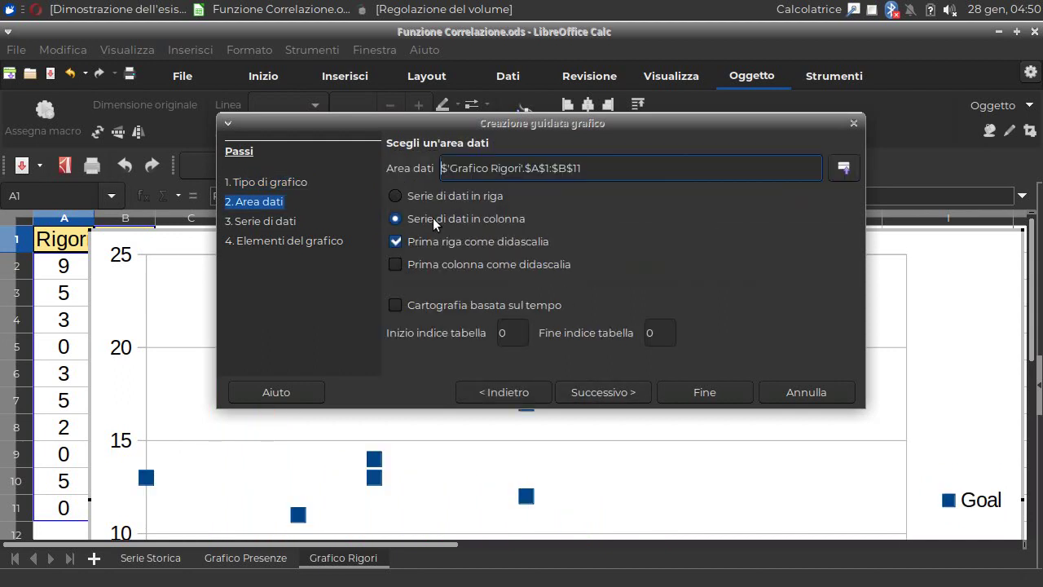
{"action": "left_click", "coordinate": [595, 392]}
{"action": "left_click", "coordinate": [609, 389]}
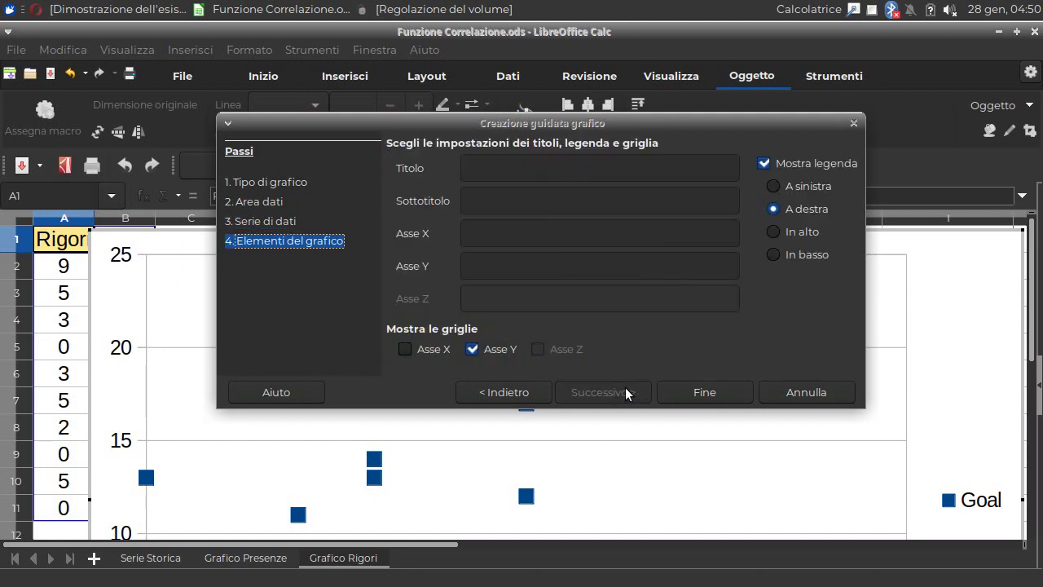
{"action": "left_click", "coordinate": [691, 391]}
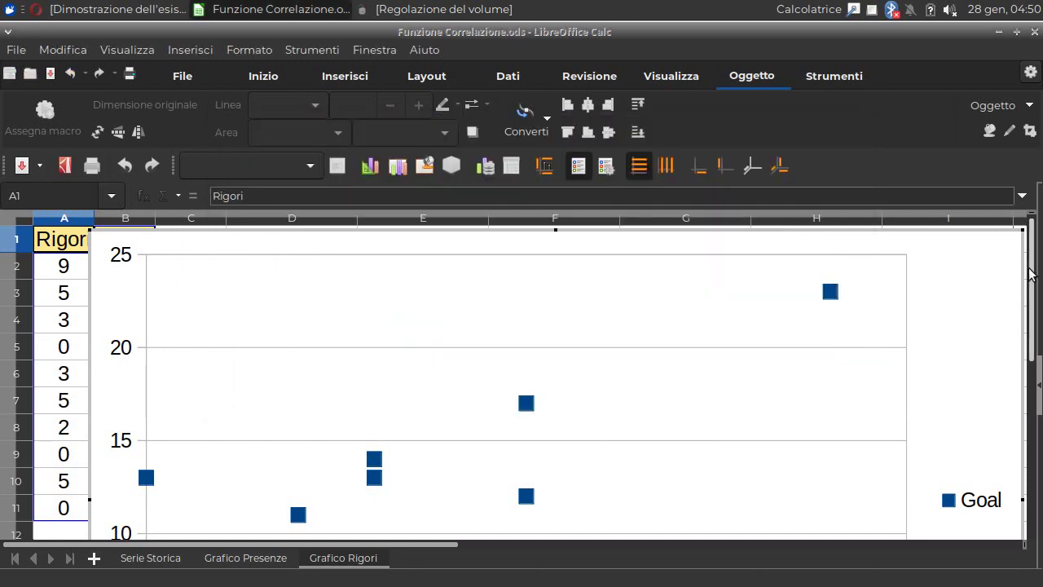
{"action": "mouse_move", "coordinate": [1031, 274]}
{"action": "left_mouse_down"}
{"action": "mouse_move", "coordinate": [1040, 385]}
{"action": "mouse_move", "coordinate": [1040, 295]}
{"action": "mouse_move", "coordinate": [1039, 308]}
{"action": "left_mouse_up"}
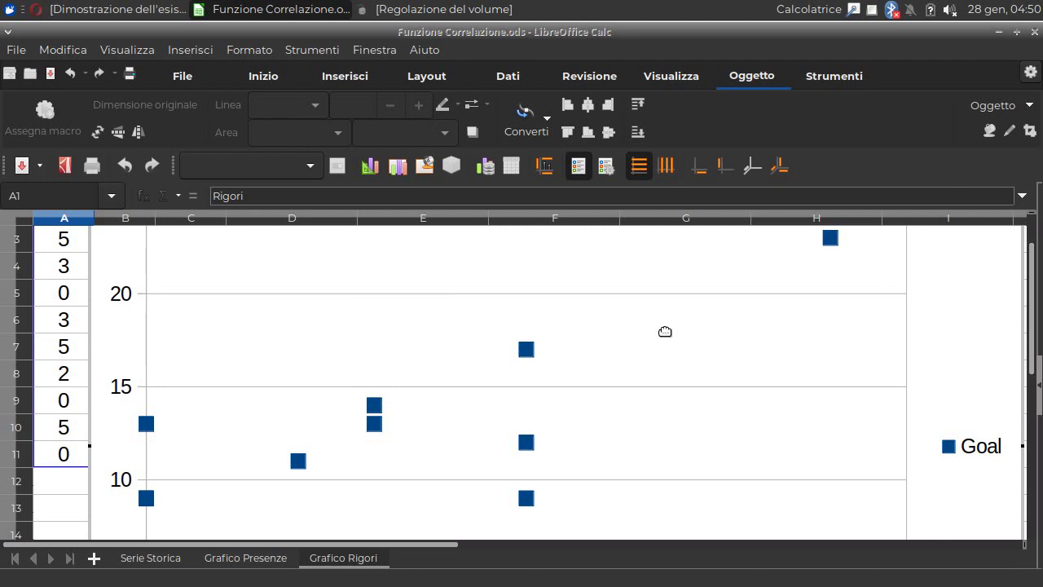
{"action": "left_click", "coordinate": [998, 32]}
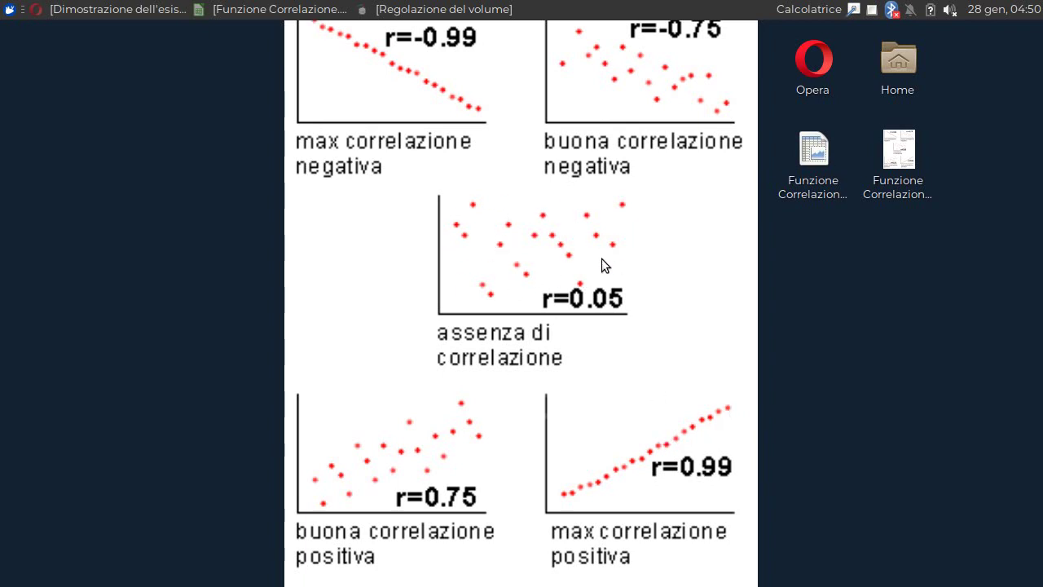
{"action": "left_click", "coordinate": [255, 10]}
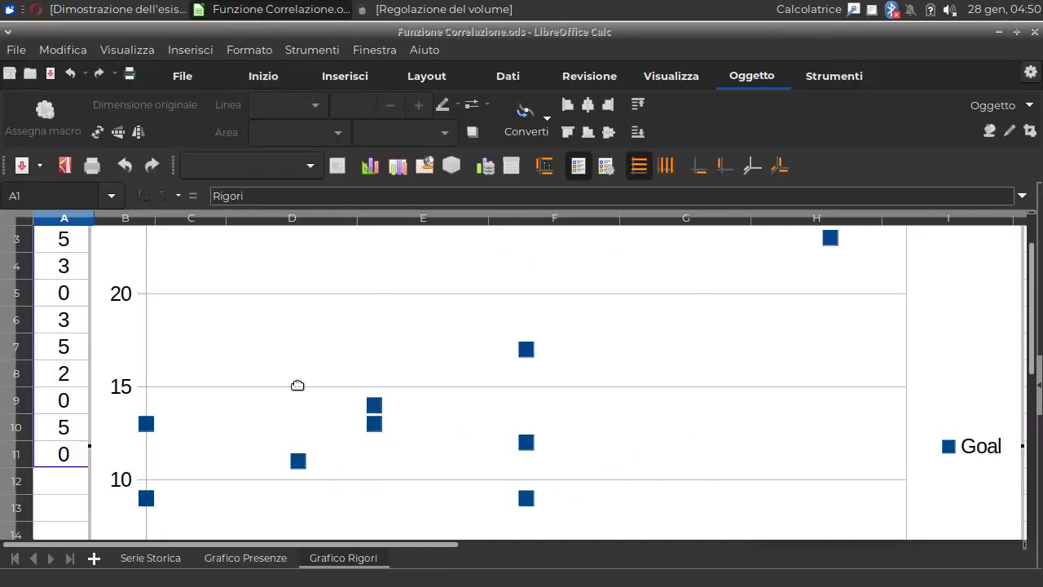
Return through Grafico Presenze to the Serie Storica sheet showing correlations 0,1 and 0,7.
{"action": "left_click", "coordinate": [253, 560]}
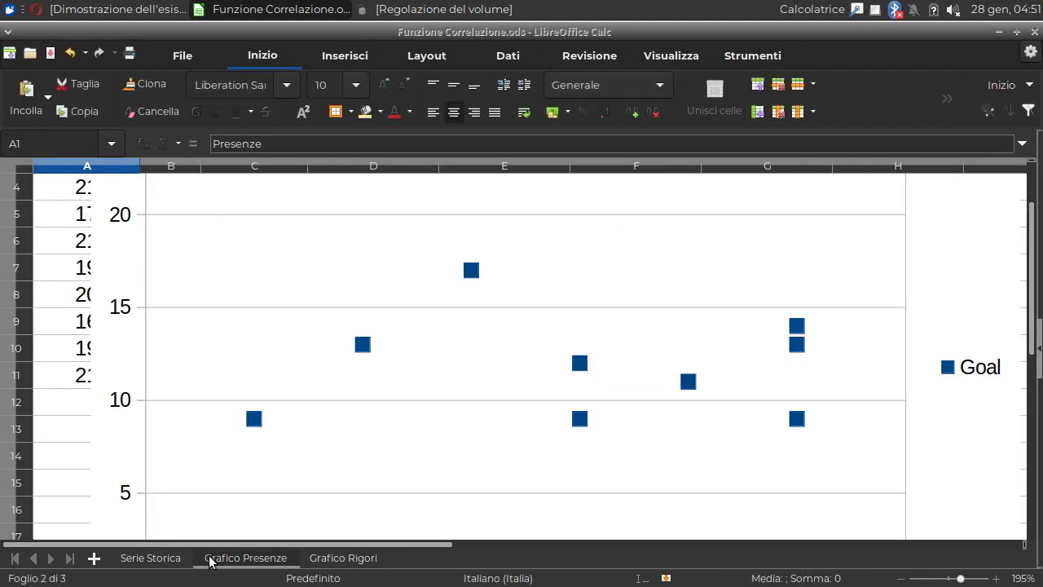
{"action": "left_click", "coordinate": [150, 559]}
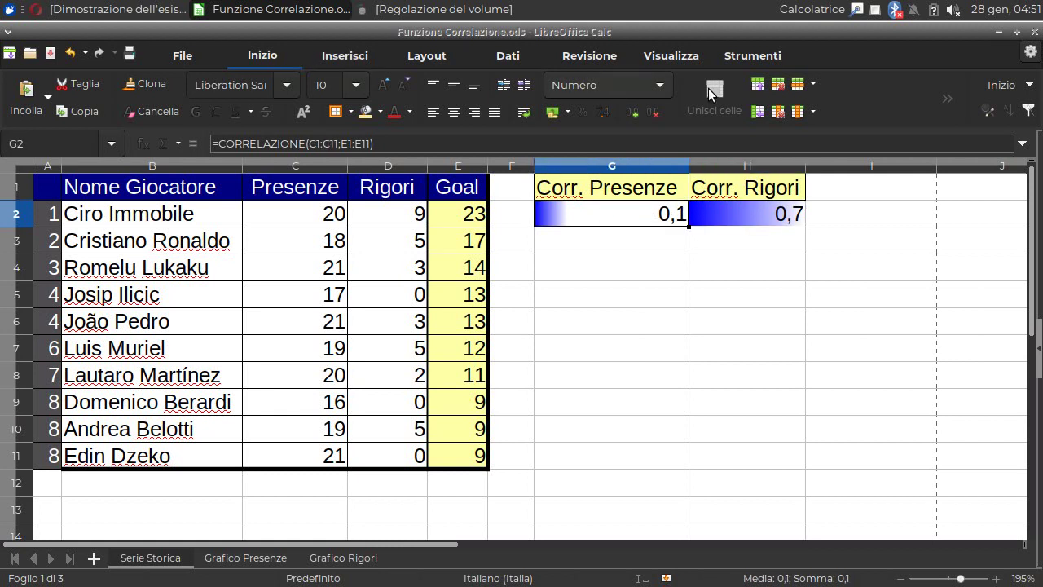
{"action": "left_click", "coordinate": [947, 98]}
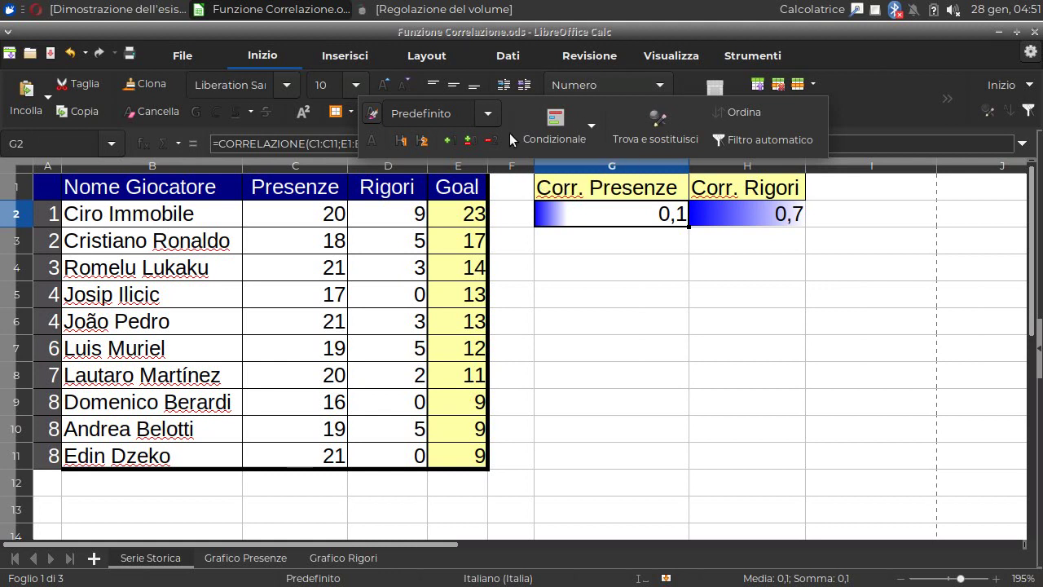
{"action": "left_click", "coordinate": [599, 266]}
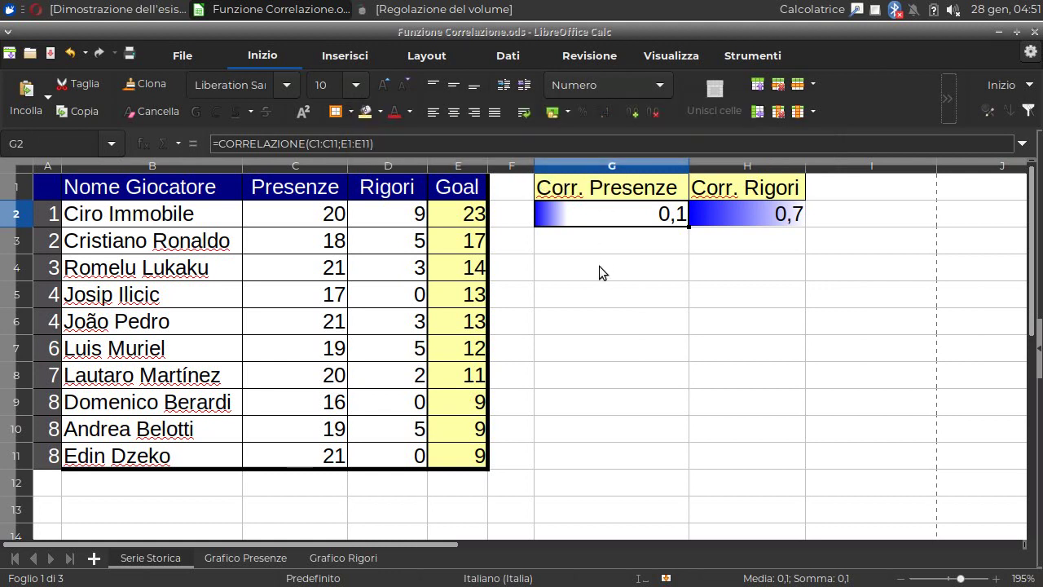
{"action": "left_click", "coordinate": [737, 219]}
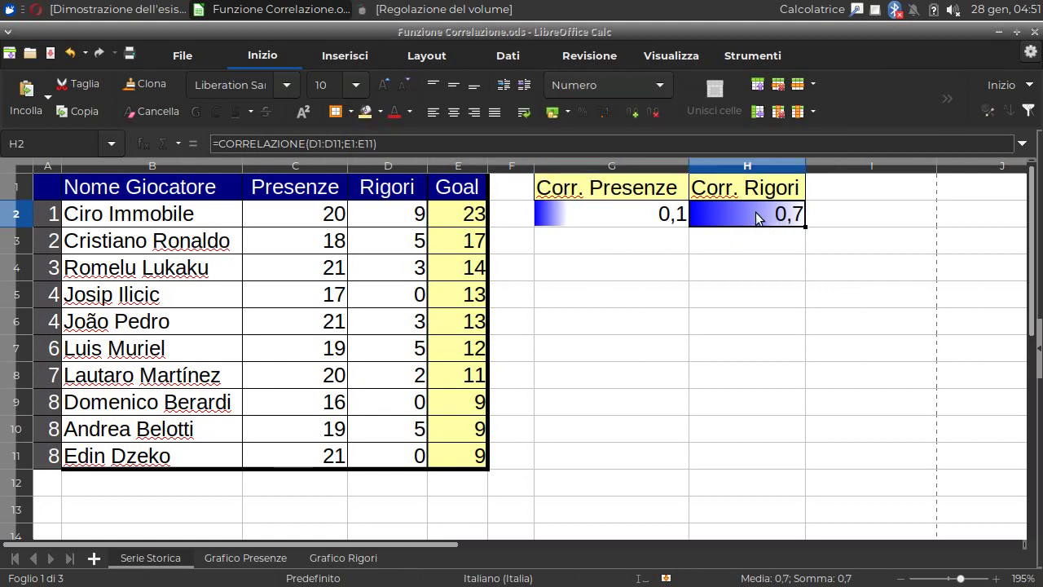
{"action": "left_click", "coordinate": [632, 218]}
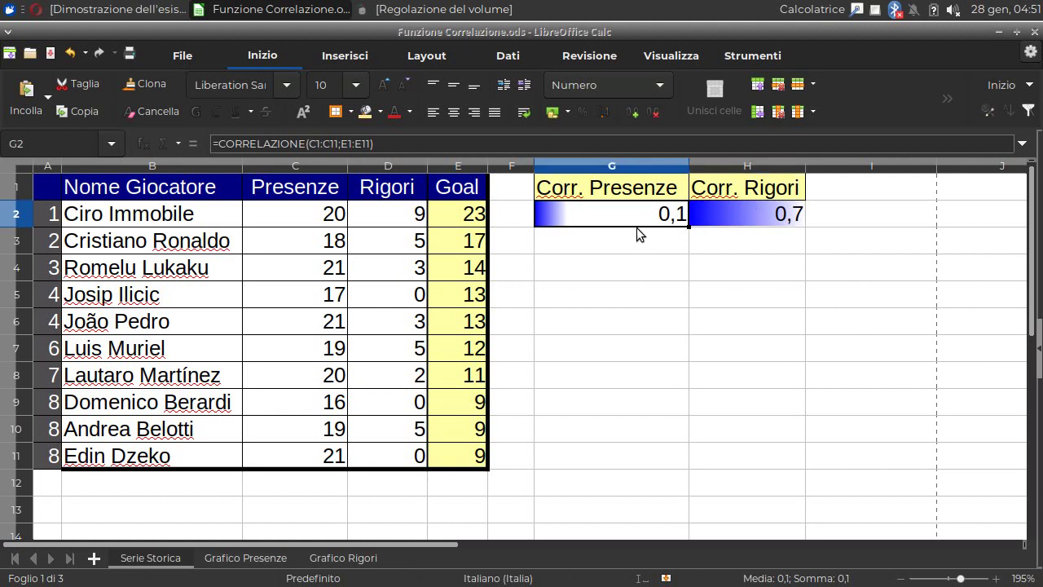
{"action": "left_click", "coordinate": [758, 215]}
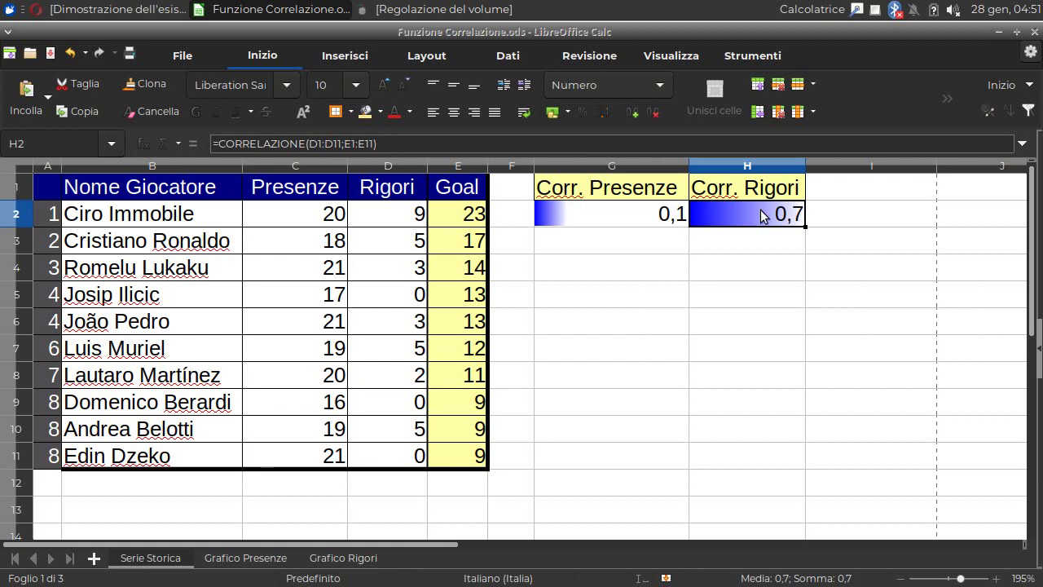
{"action": "left_click", "coordinate": [744, 241]}
{"action": "left_click", "coordinate": [646, 242]}
{"action": "left_click", "coordinate": [652, 218]}
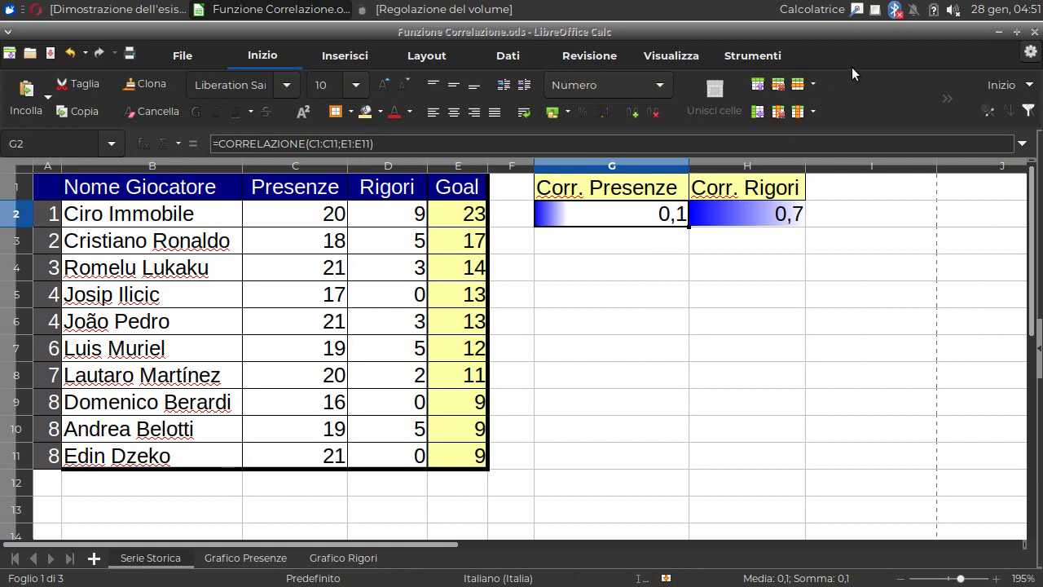
{"action": "left_click", "coordinate": [875, 10]}
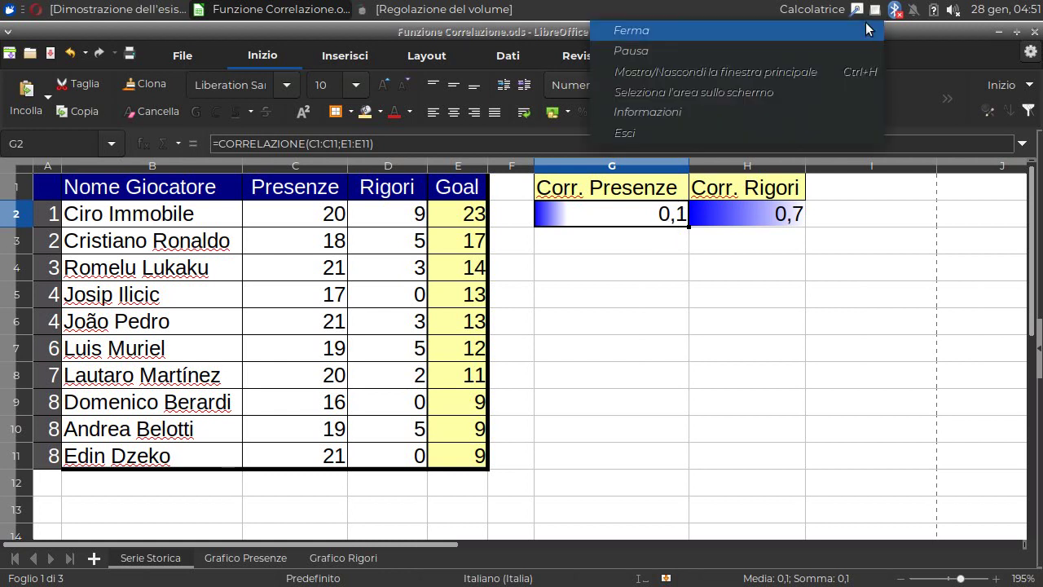